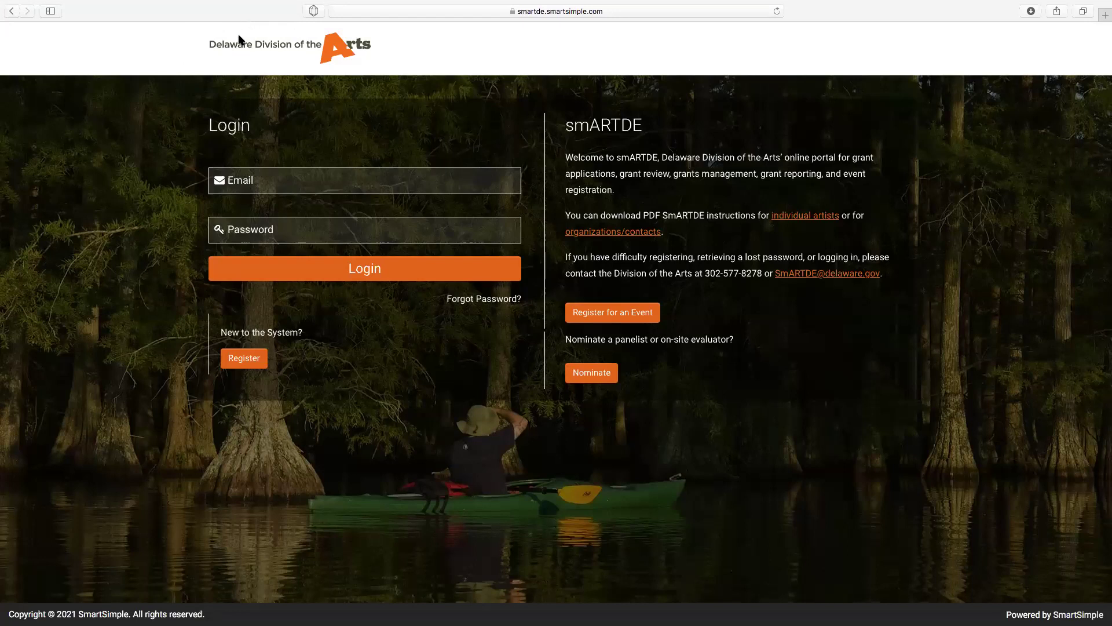
Sign in to the smARTDE portal using the saved Safari login for email and password.
{"action": "mouse_move", "coordinate": [178, 6]}
{"action": "left_click", "coordinate": [338, 183]}
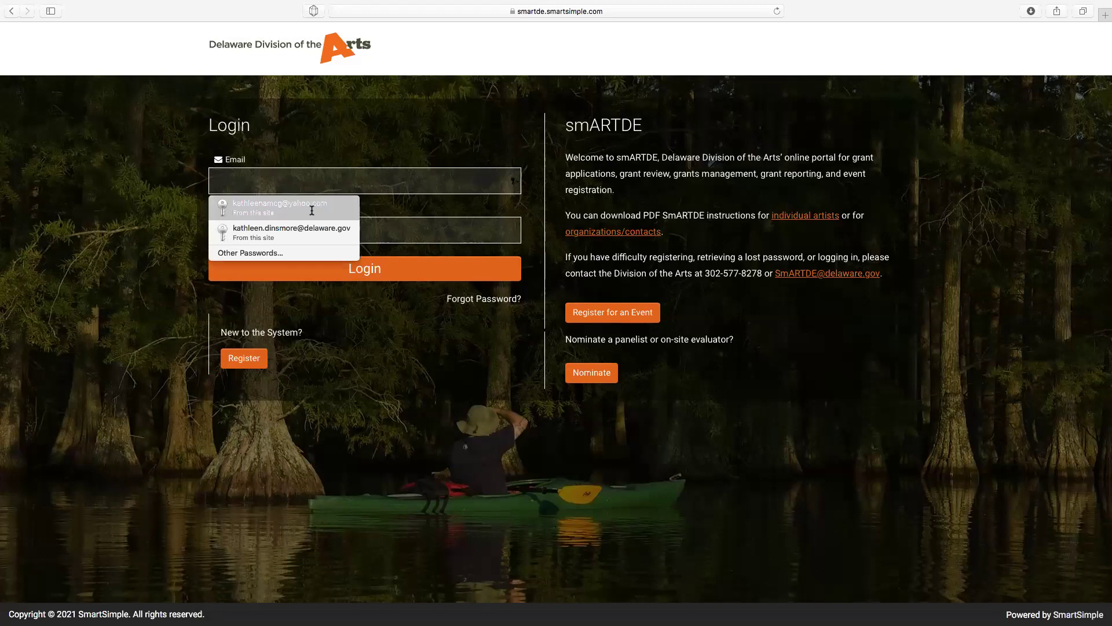
{"action": "left_click", "coordinate": [311, 210]}
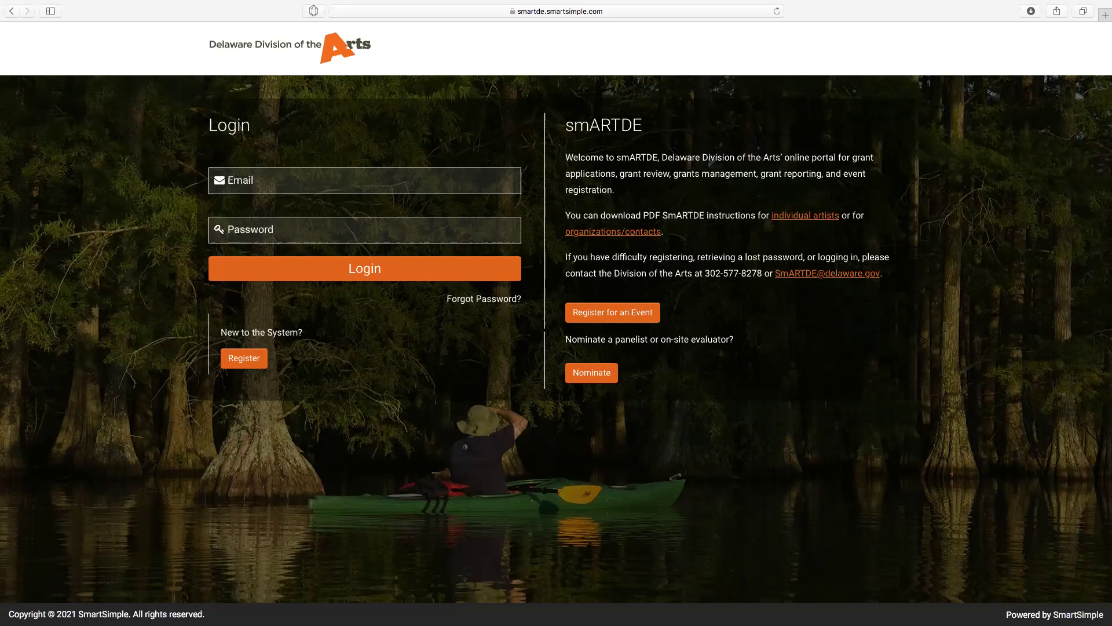
{"action": "left_click", "coordinate": [261, 180]}
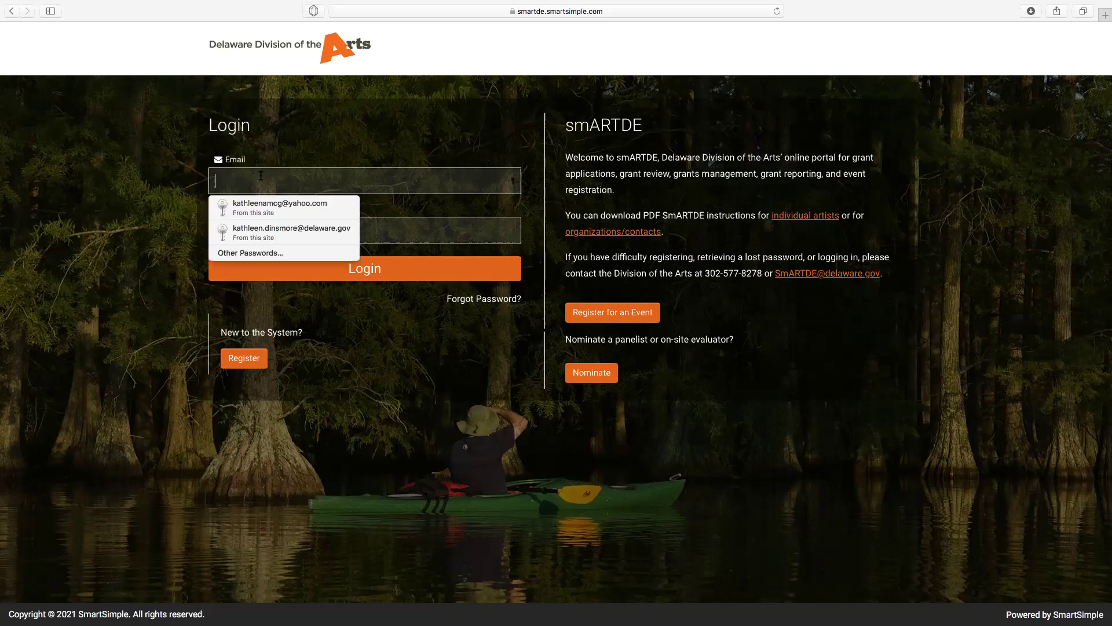
{"action": "left_click", "coordinate": [259, 218]}
{"action": "left_click", "coordinate": [271, 271]}
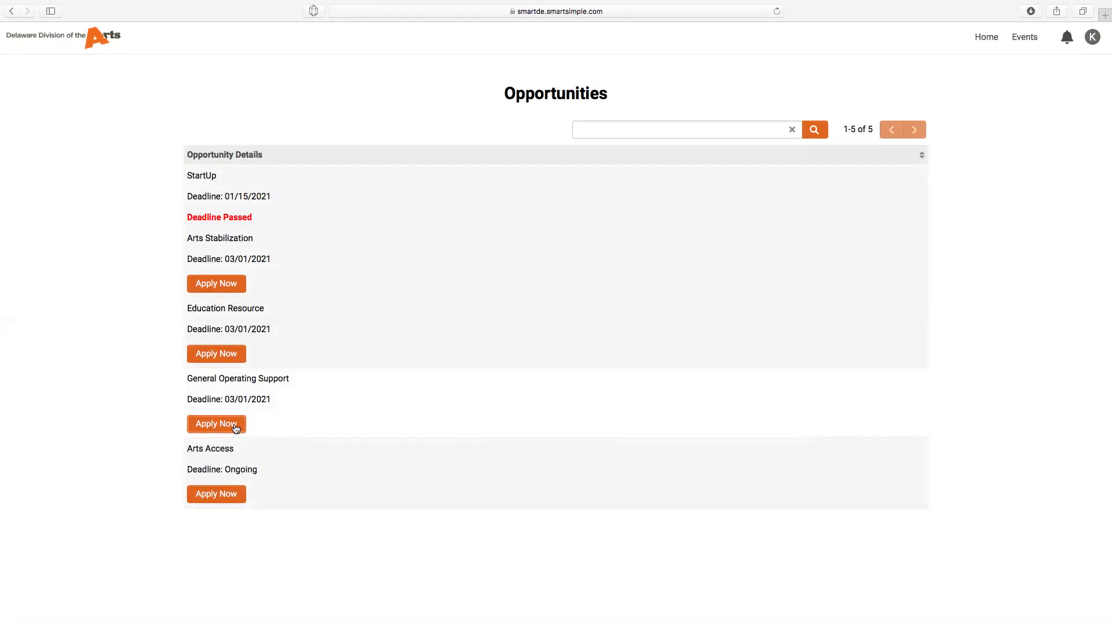
Choose Apply Now under General Operating Support on the Opportunities list.
{"action": "left_click", "coordinate": [236, 428]}
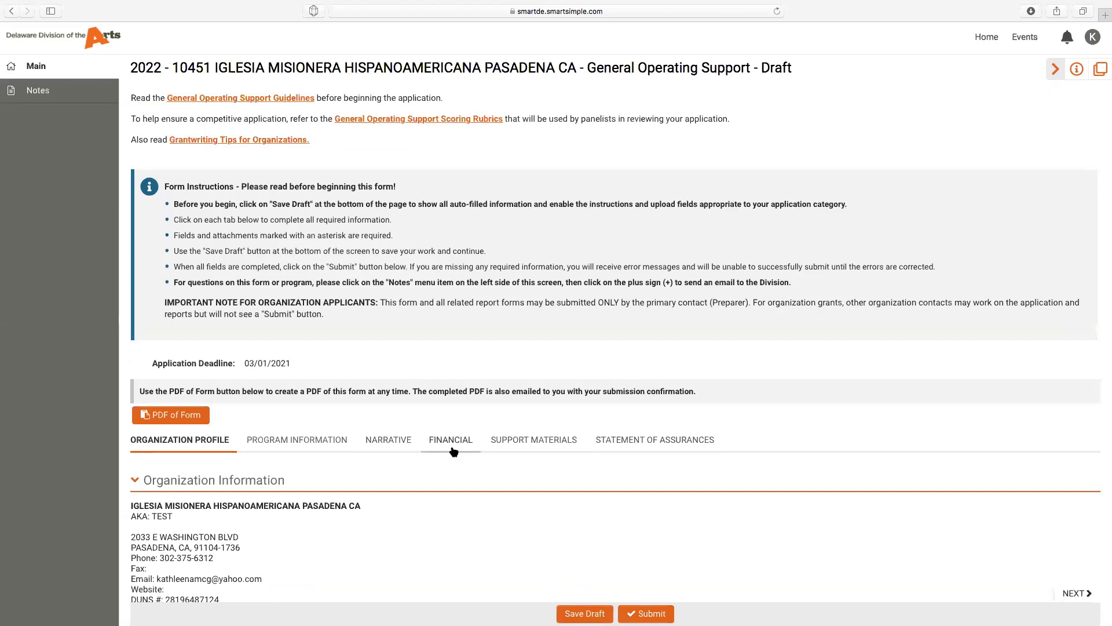
Scroll through the Organization Profile answers down to Year of Incorporation 1999 and the mission statement.
{"action": "scroll", "coordinate": [288, 466], "scroll_direction": "down", "scroll_amount": 5}
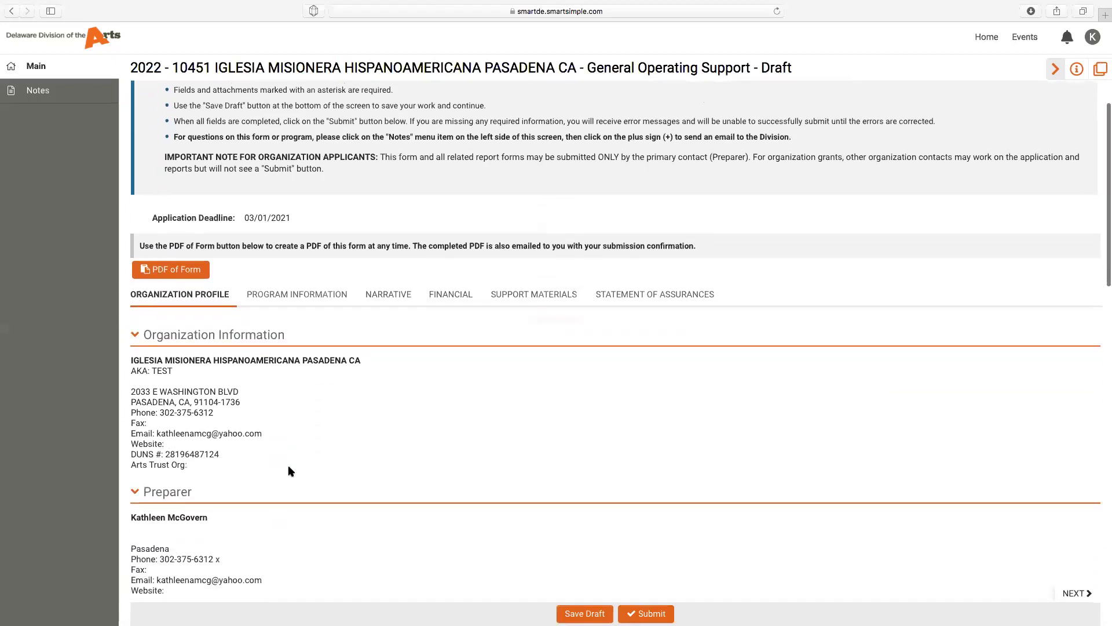
{"action": "scroll", "coordinate": [238, 386], "scroll_direction": "down", "scroll_amount": 3}
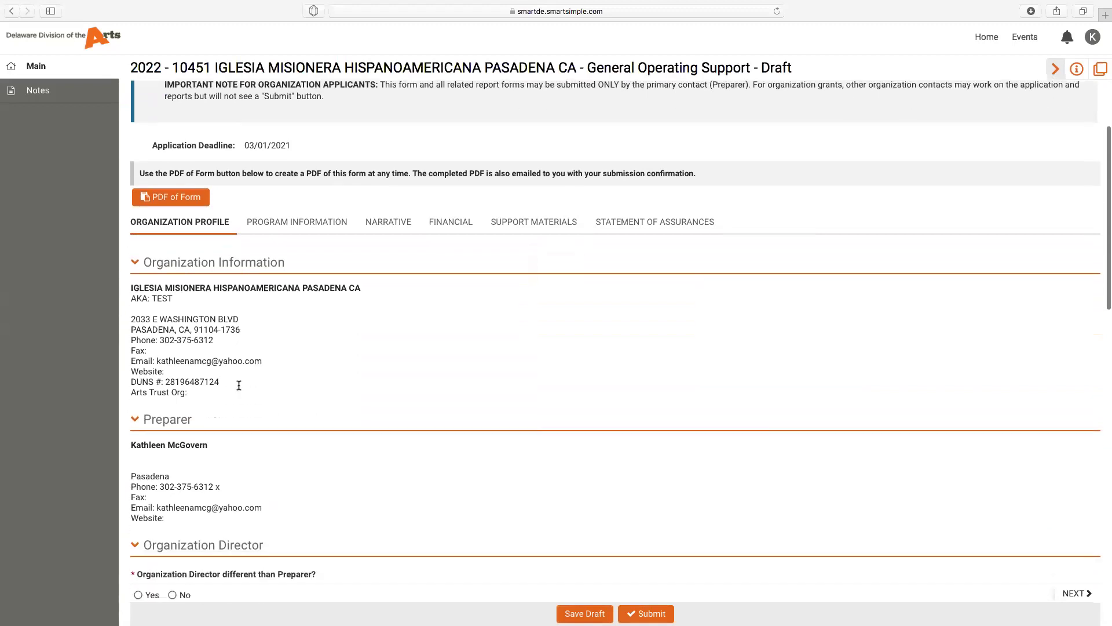
{"action": "scroll", "coordinate": [238, 382], "scroll_direction": "down", "scroll_amount": 1}
{"action": "scroll", "coordinate": [237, 348], "scroll_direction": "down", "scroll_amount": 1}
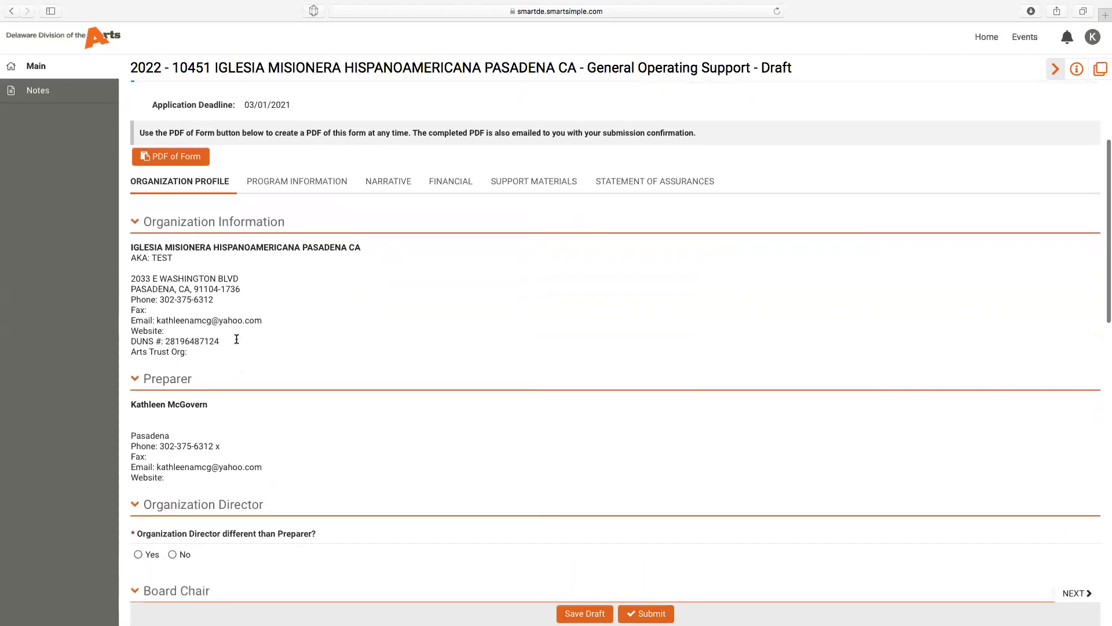
{"action": "scroll", "coordinate": [236, 339], "scroll_direction": "down", "scroll_amount": 3}
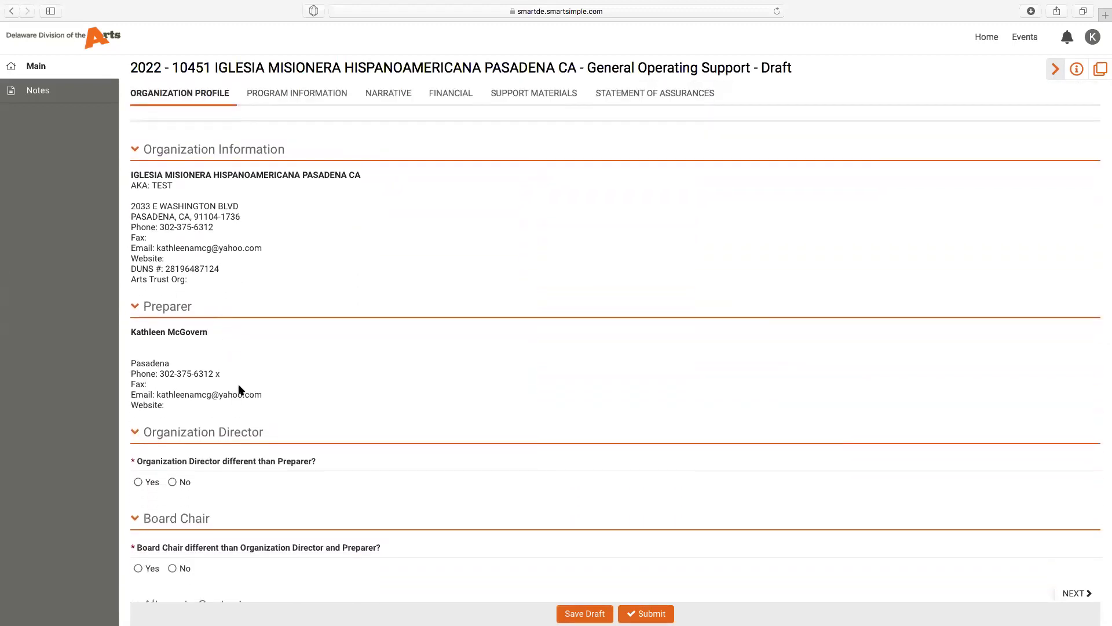
{"action": "scroll", "coordinate": [263, 374], "scroll_direction": "down", "scroll_amount": 6}
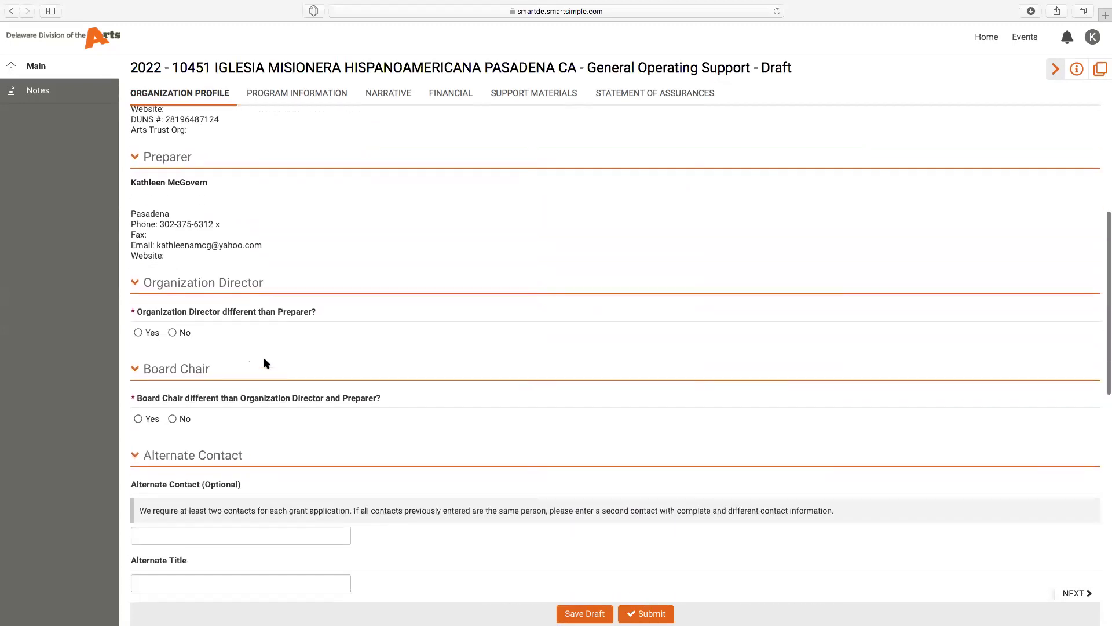
{"action": "scroll", "coordinate": [264, 363], "scroll_direction": "down", "scroll_amount": 15}
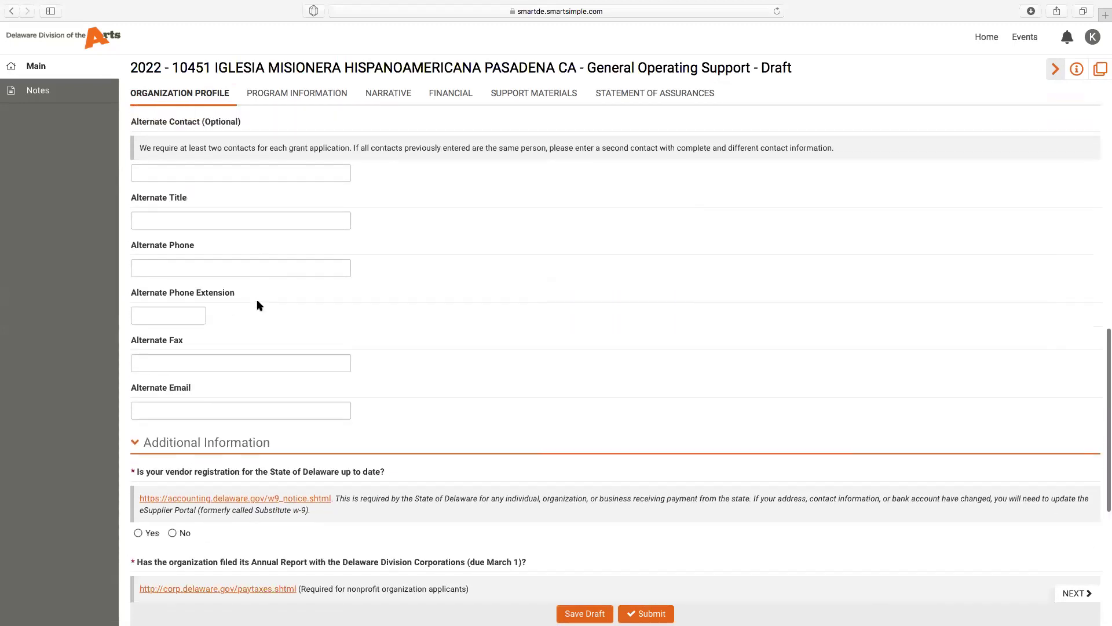
{"action": "scroll", "coordinate": [259, 305], "scroll_direction": "down", "scroll_amount": 11}
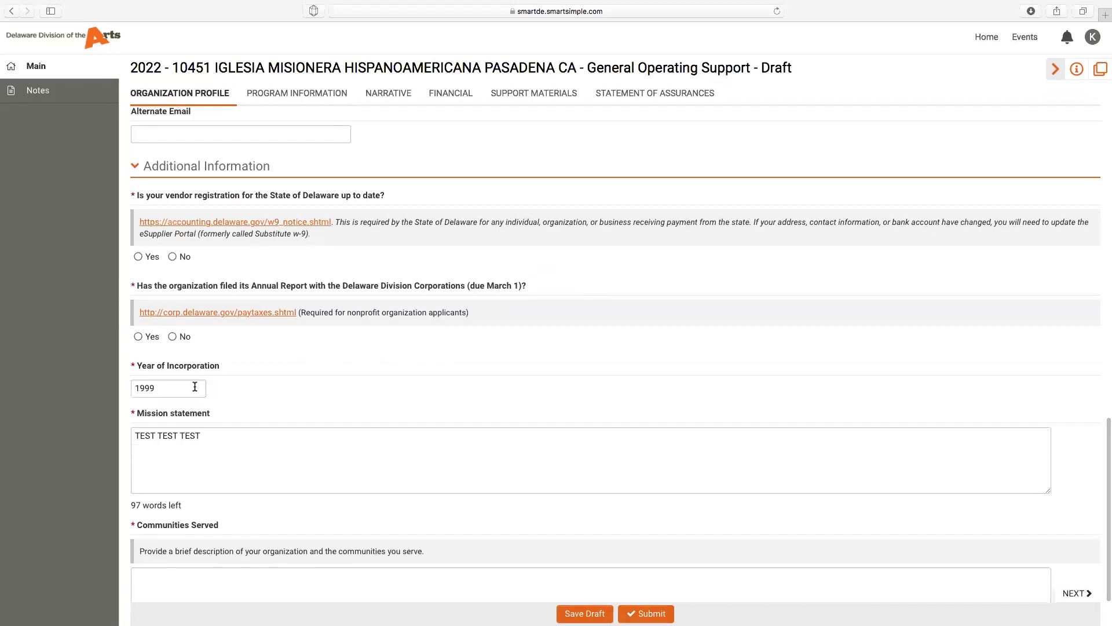
{"action": "scroll", "coordinate": [275, 380], "scroll_direction": "down", "scroll_amount": 3}
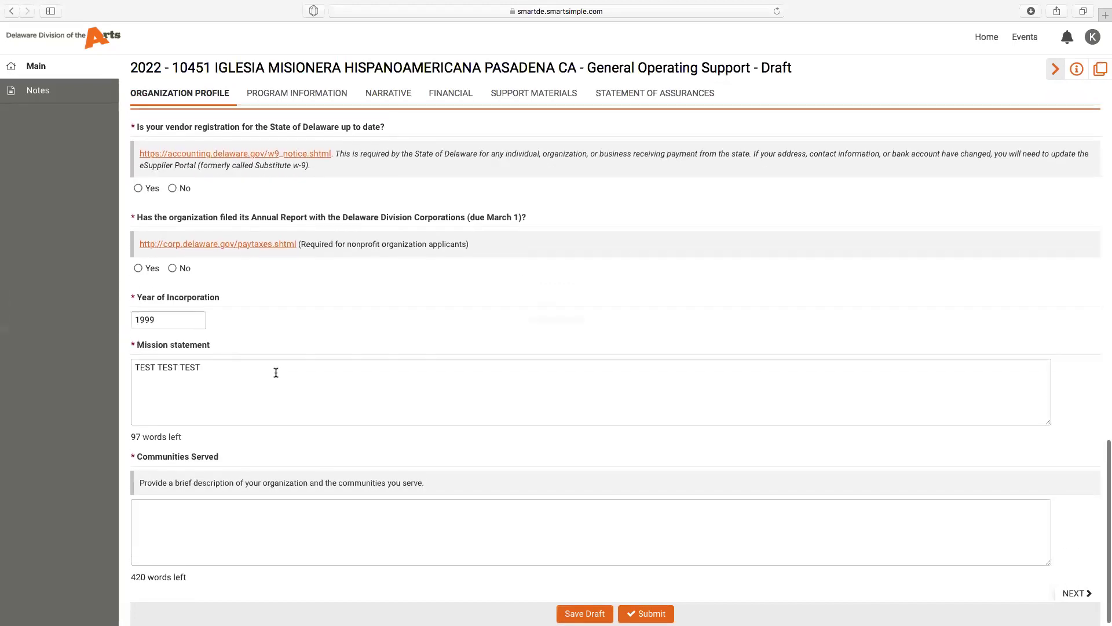
{"action": "scroll", "coordinate": [275, 372], "scroll_direction": "up", "scroll_amount": 19}
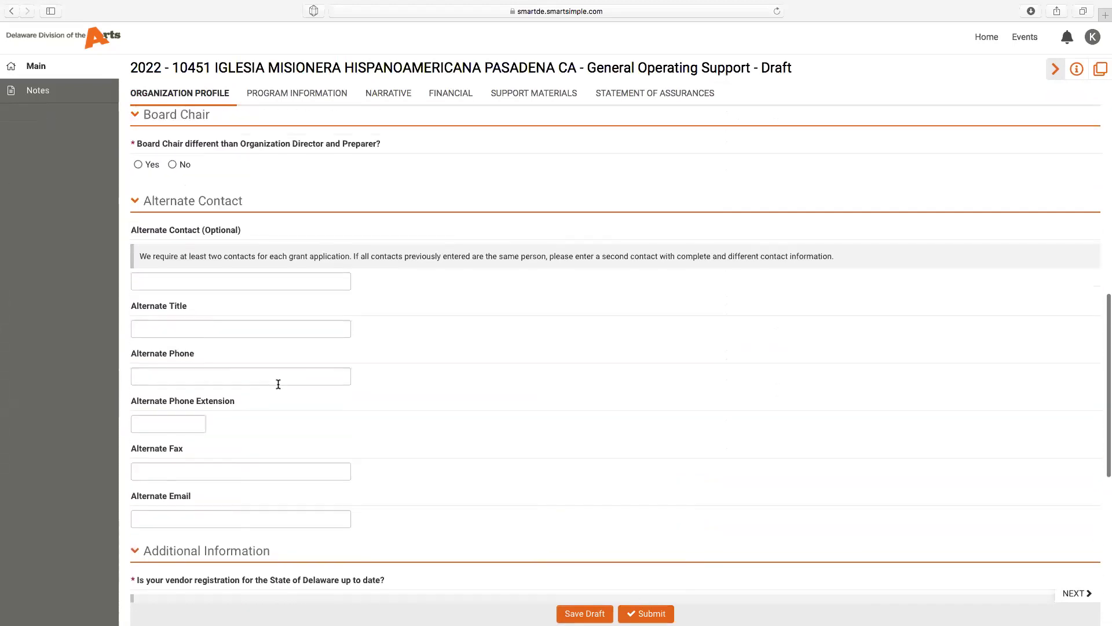
{"action": "scroll", "coordinate": [278, 384], "scroll_direction": "up", "scroll_amount": 20}
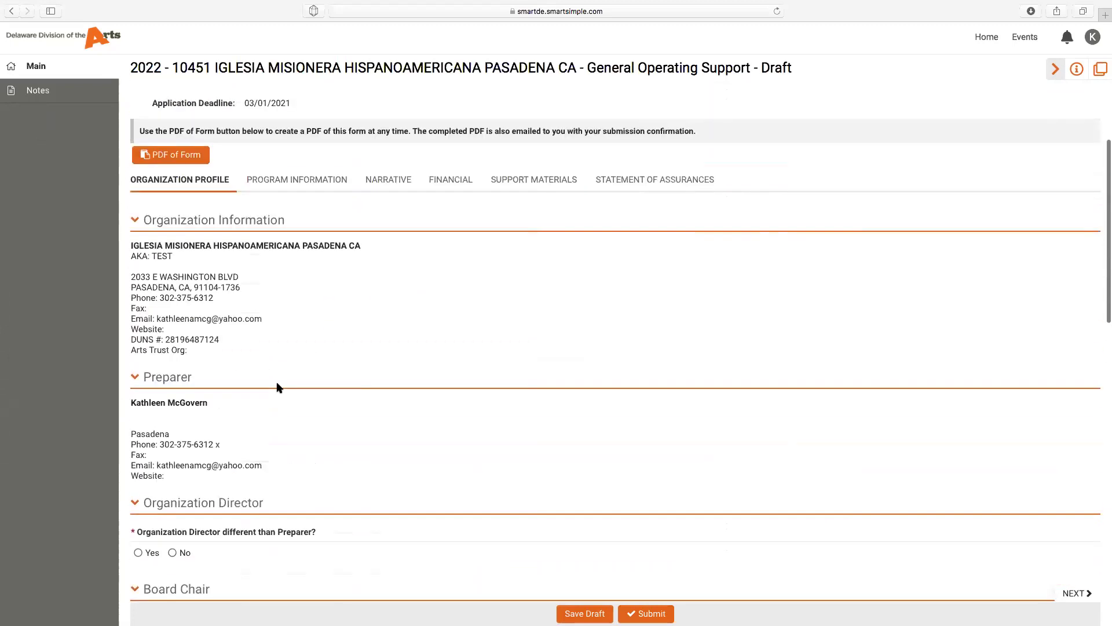
{"action": "scroll", "coordinate": [277, 387], "scroll_direction": "up", "scroll_amount": 2}
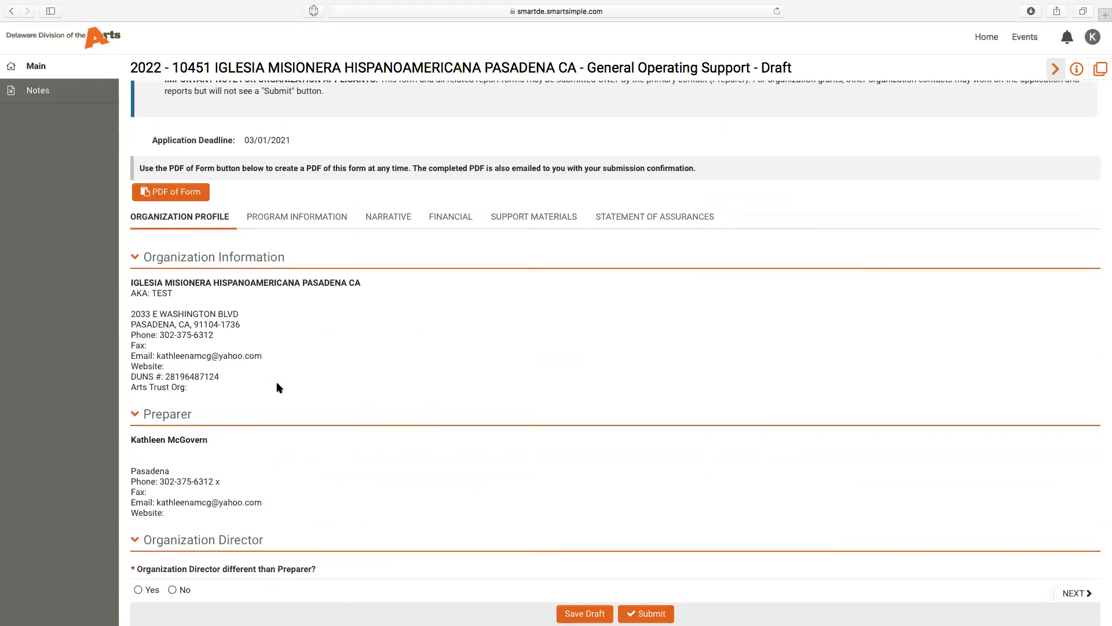
{"action": "scroll", "coordinate": [277, 388], "scroll_direction": "down", "scroll_amount": 6}
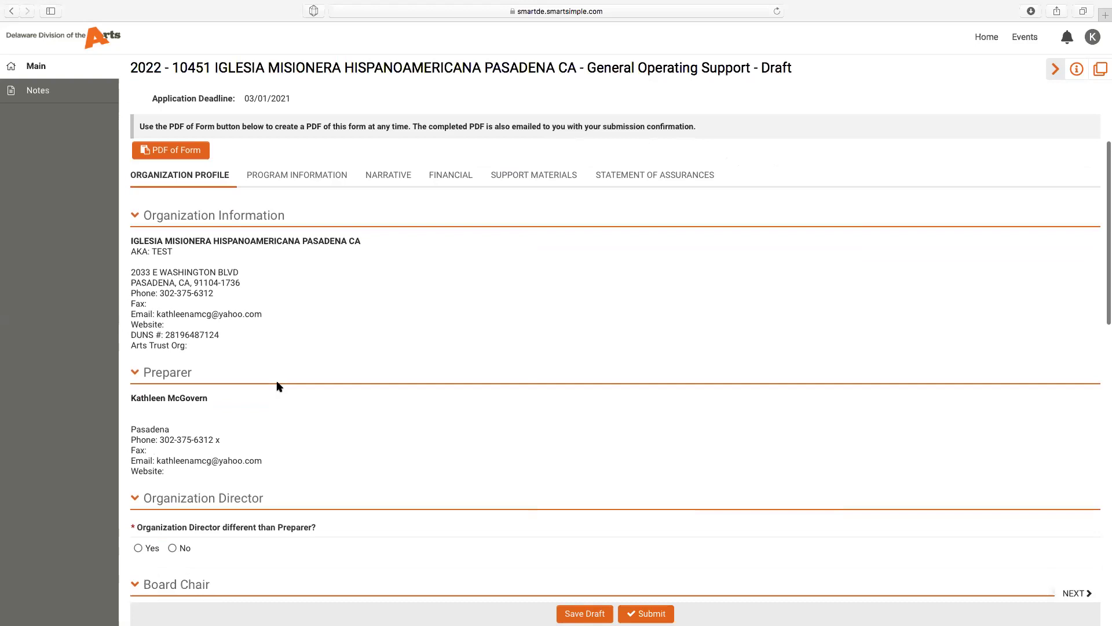
{"action": "scroll", "coordinate": [277, 376], "scroll_direction": "down", "scroll_amount": 5}
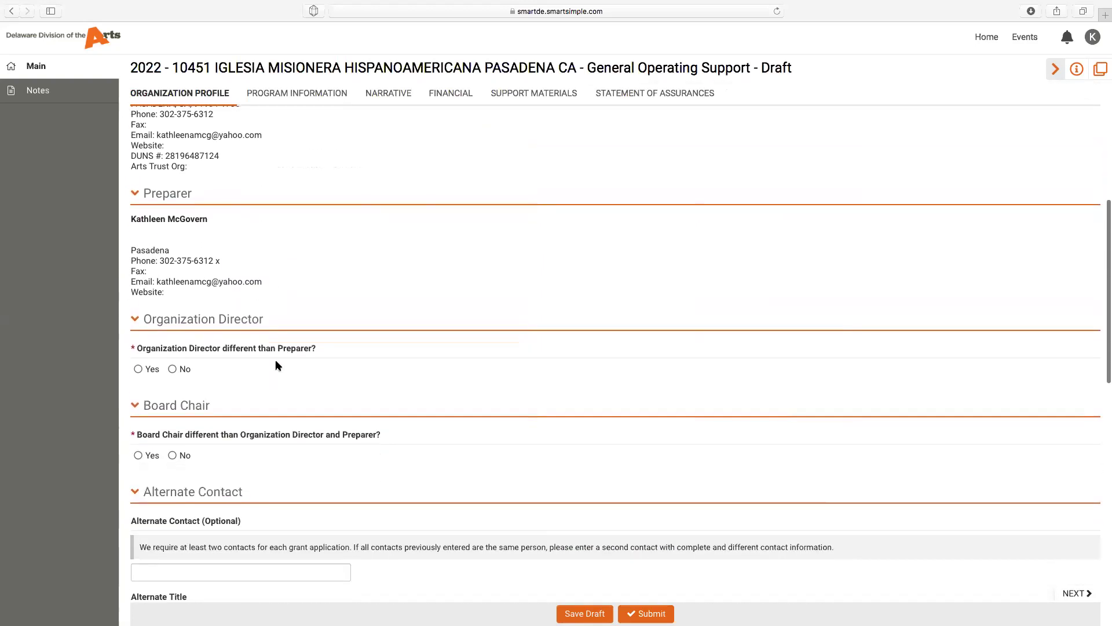
{"action": "scroll", "coordinate": [255, 368], "scroll_direction": "down", "scroll_amount": 3}
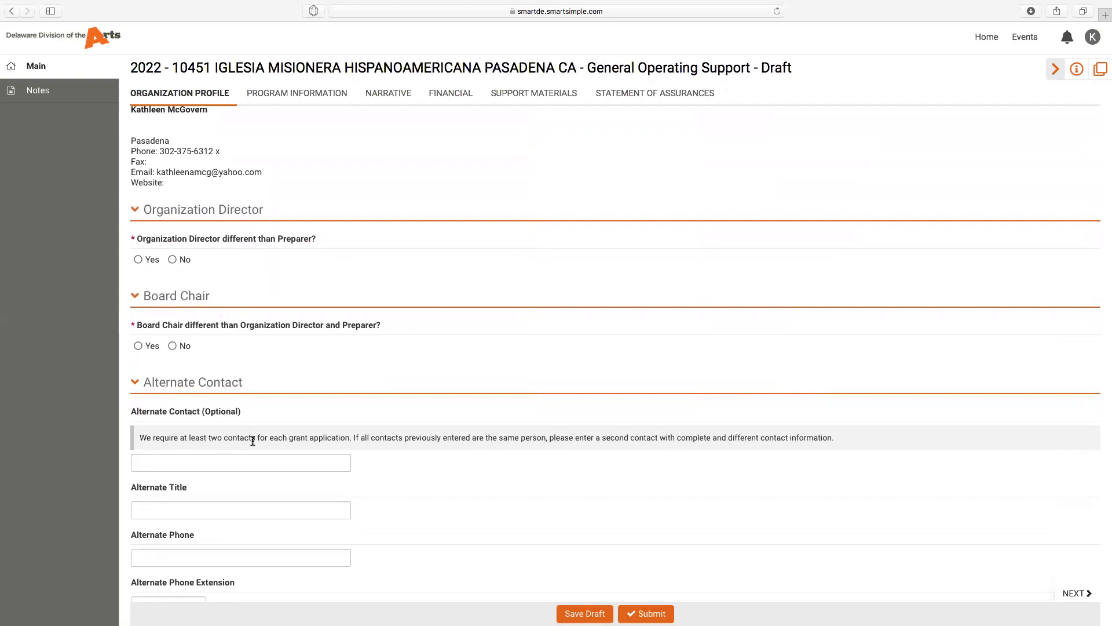
{"action": "scroll", "coordinate": [343, 435], "scroll_direction": "down", "scroll_amount": 5}
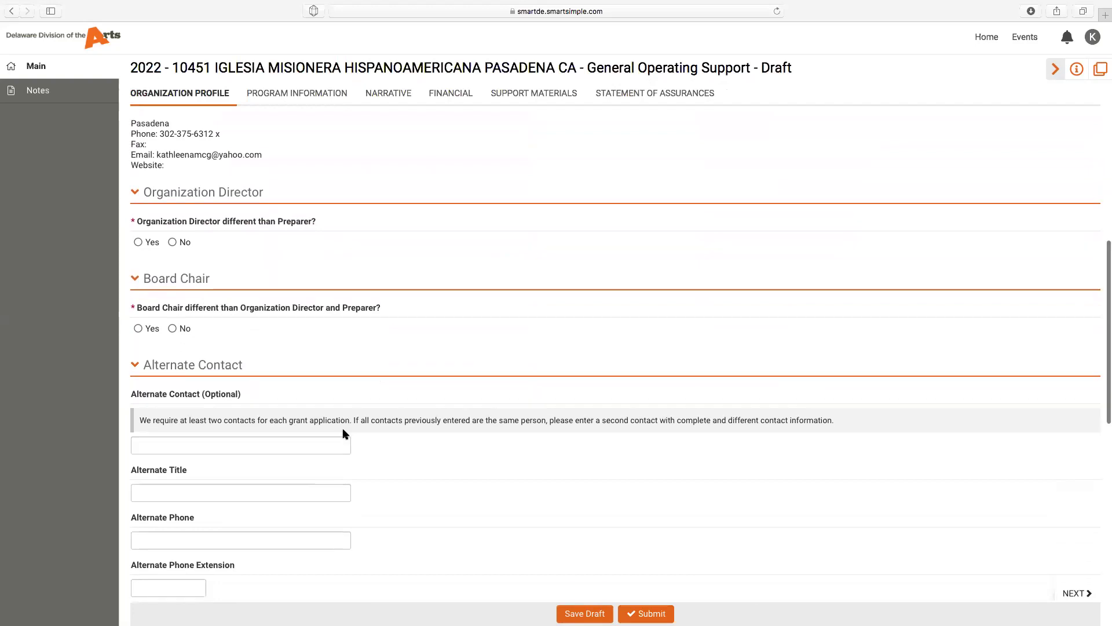
{"action": "scroll", "coordinate": [344, 426], "scroll_direction": "down", "scroll_amount": 6}
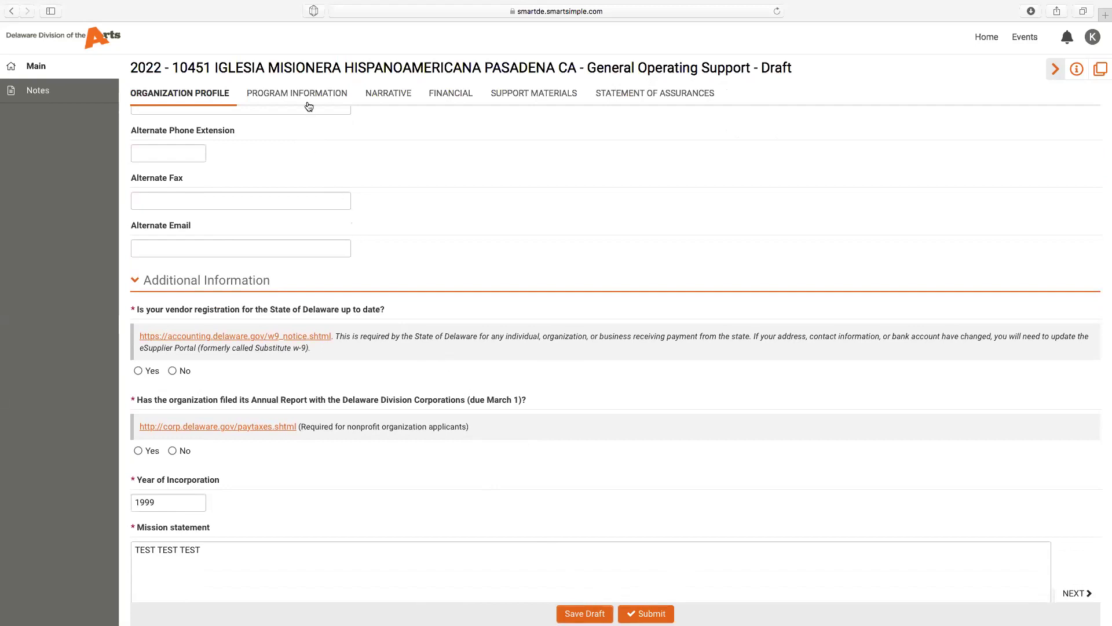
{"action": "scroll", "coordinate": [293, 362], "scroll_direction": "down", "scroll_amount": 3}
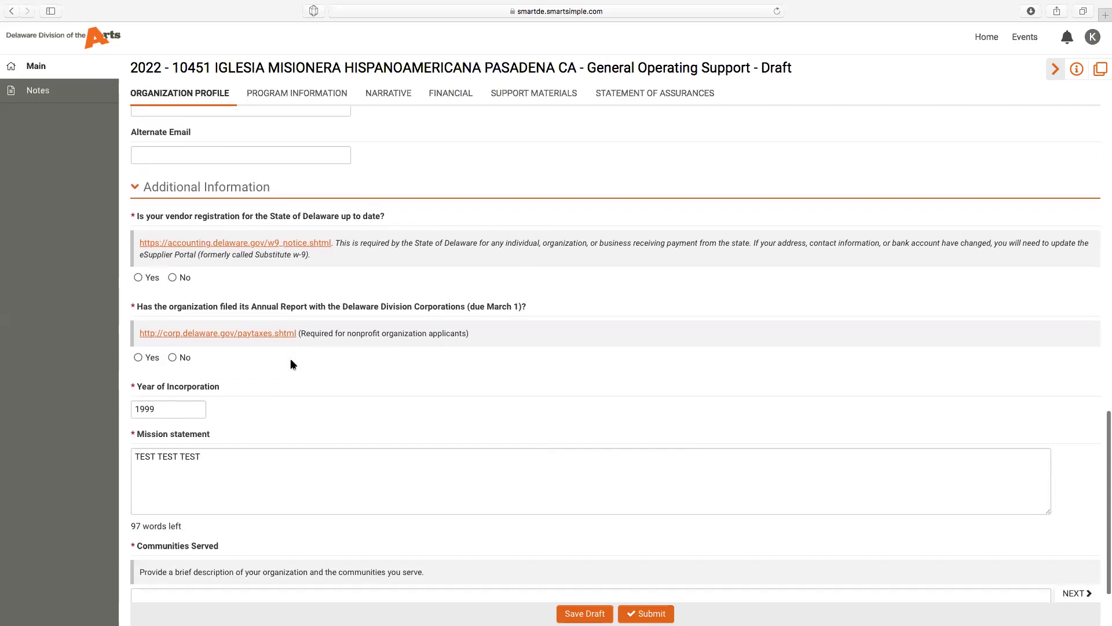
{"action": "scroll", "coordinate": [290, 365], "scroll_direction": "down", "scroll_amount": 2}
{"action": "scroll", "coordinate": [255, 539], "scroll_direction": "down", "scroll_amount": 1}
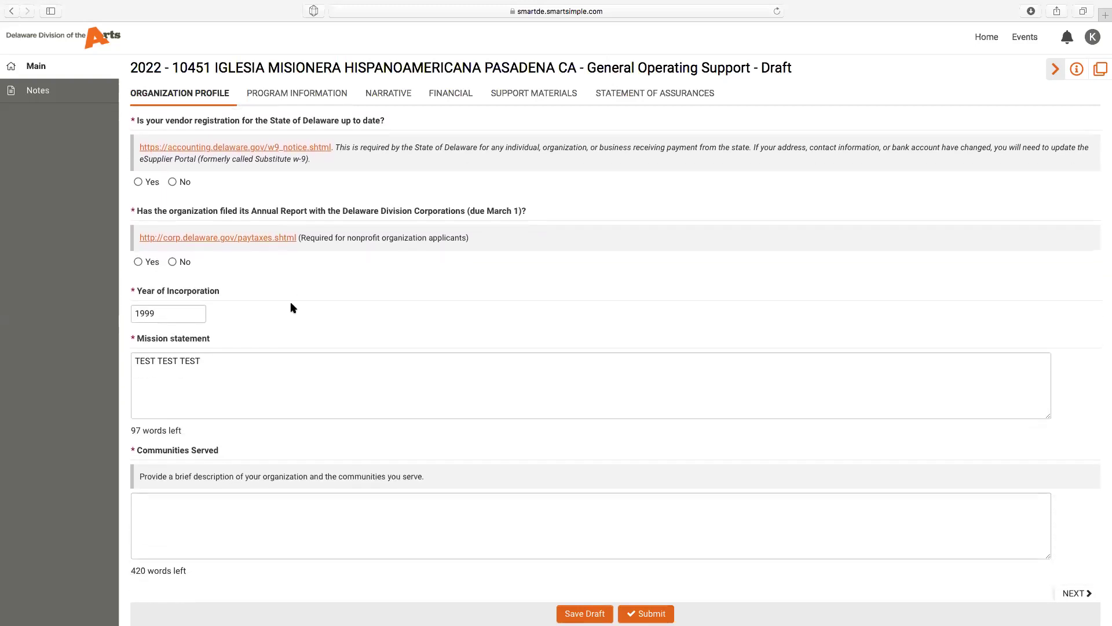
Go to Program Information and scroll to the Participation Next Year fields and Participation Fluctuation box.
{"action": "left_click", "coordinate": [288, 95]}
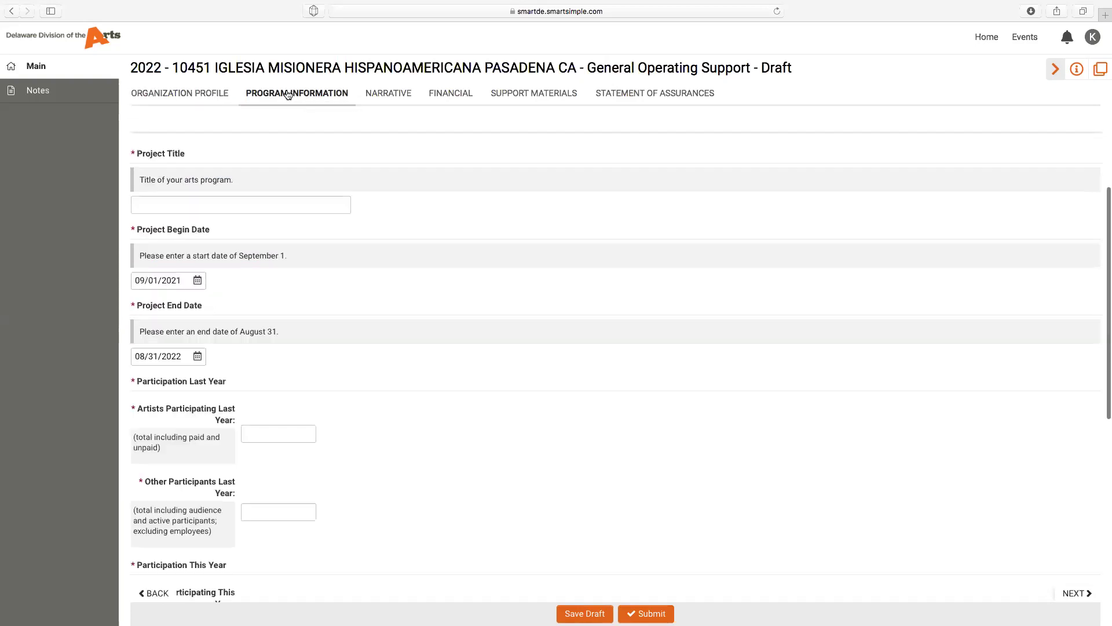
{"action": "scroll", "coordinate": [273, 164], "scroll_direction": "up", "scroll_amount": 5}
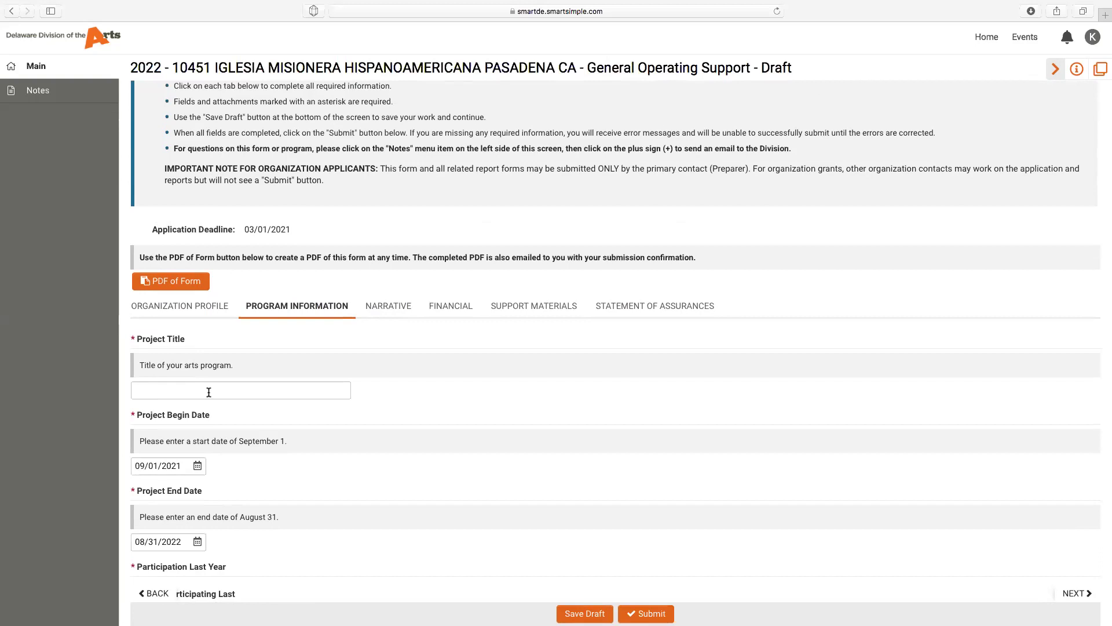
{"action": "scroll", "coordinate": [283, 423], "scroll_direction": "down", "scroll_amount": 3}
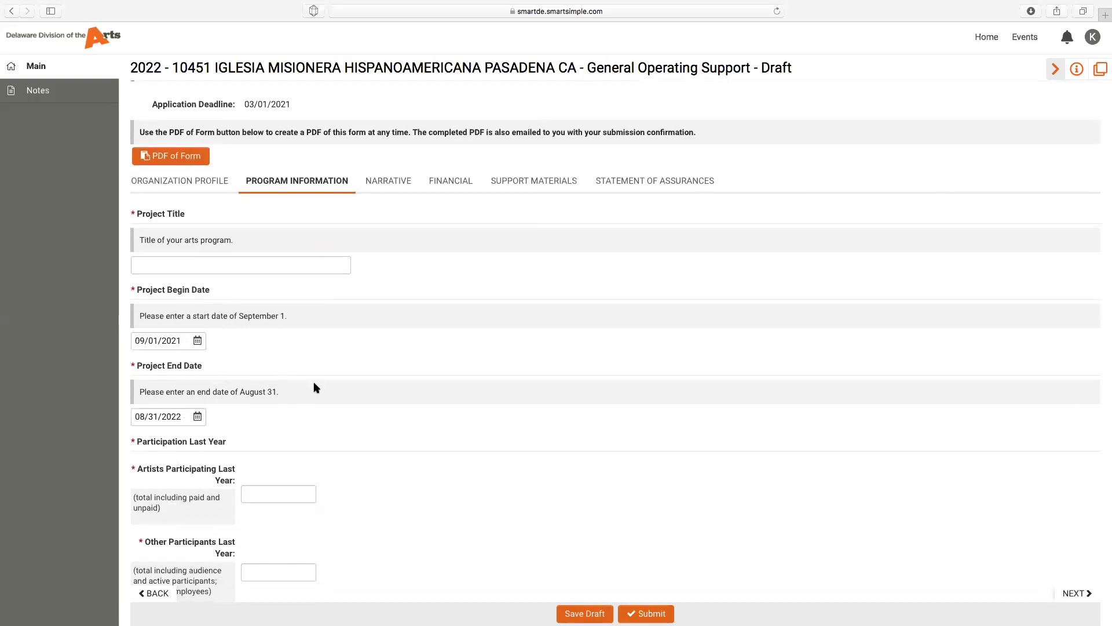
{"action": "scroll", "coordinate": [314, 383], "scroll_direction": "down", "scroll_amount": 2}
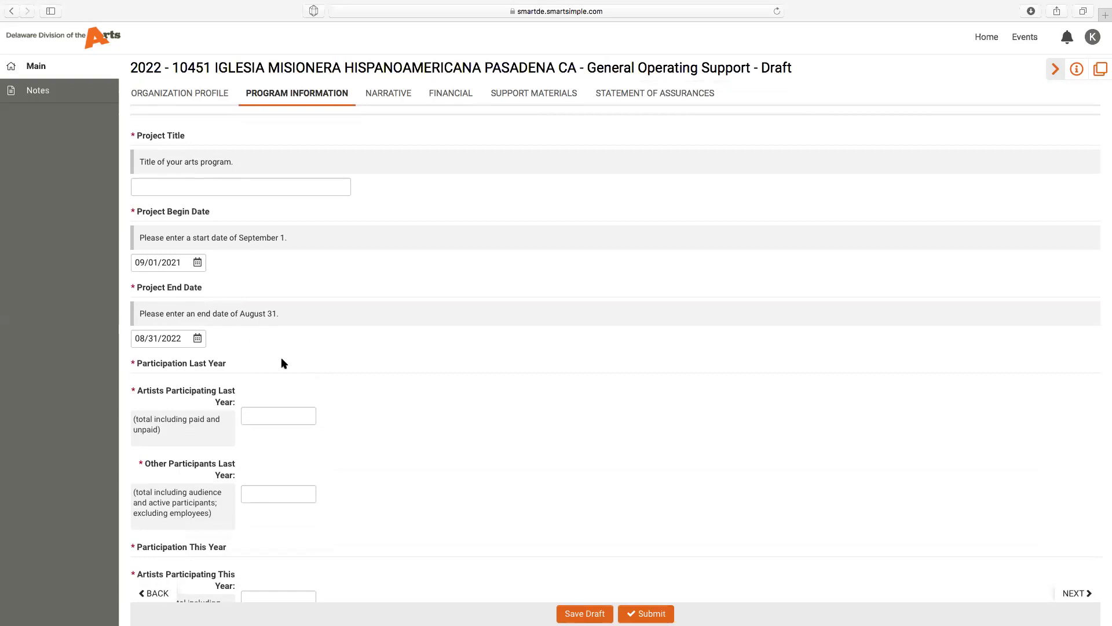
{"action": "scroll", "coordinate": [363, 370], "scroll_direction": "down", "scroll_amount": 5}
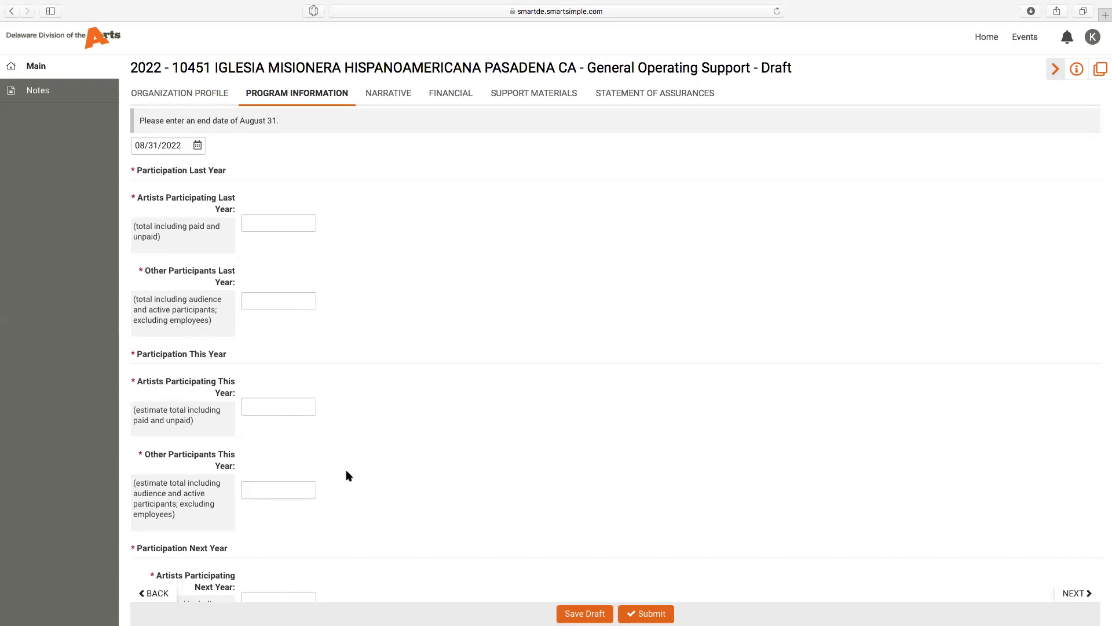
{"action": "scroll", "coordinate": [389, 470], "scroll_direction": "down", "scroll_amount": 3}
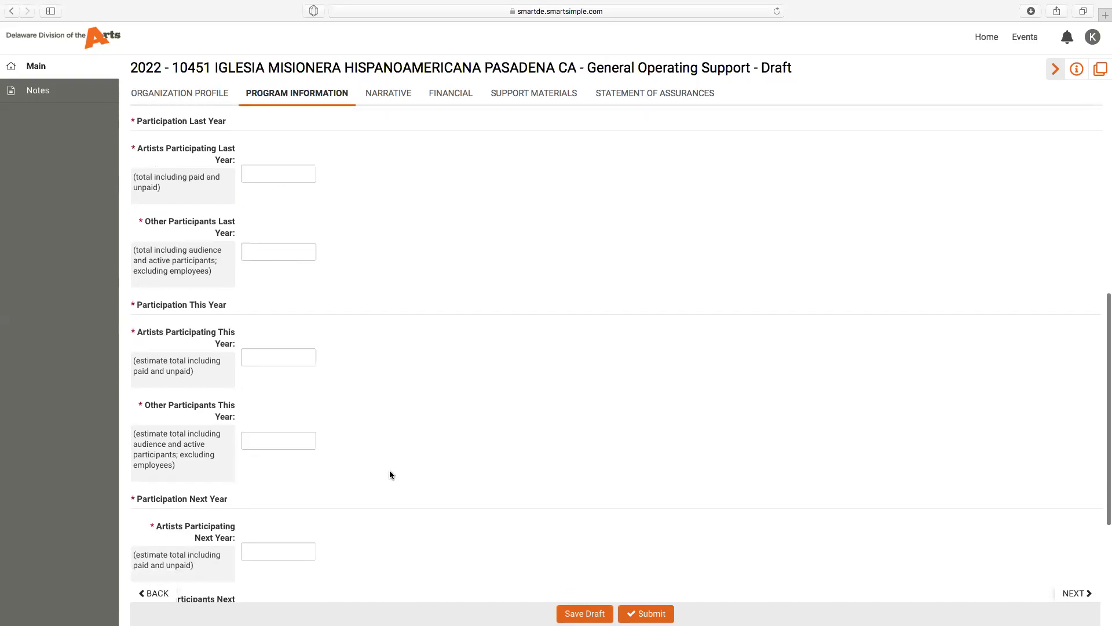
{"action": "scroll", "coordinate": [389, 471], "scroll_direction": "down", "scroll_amount": 7}
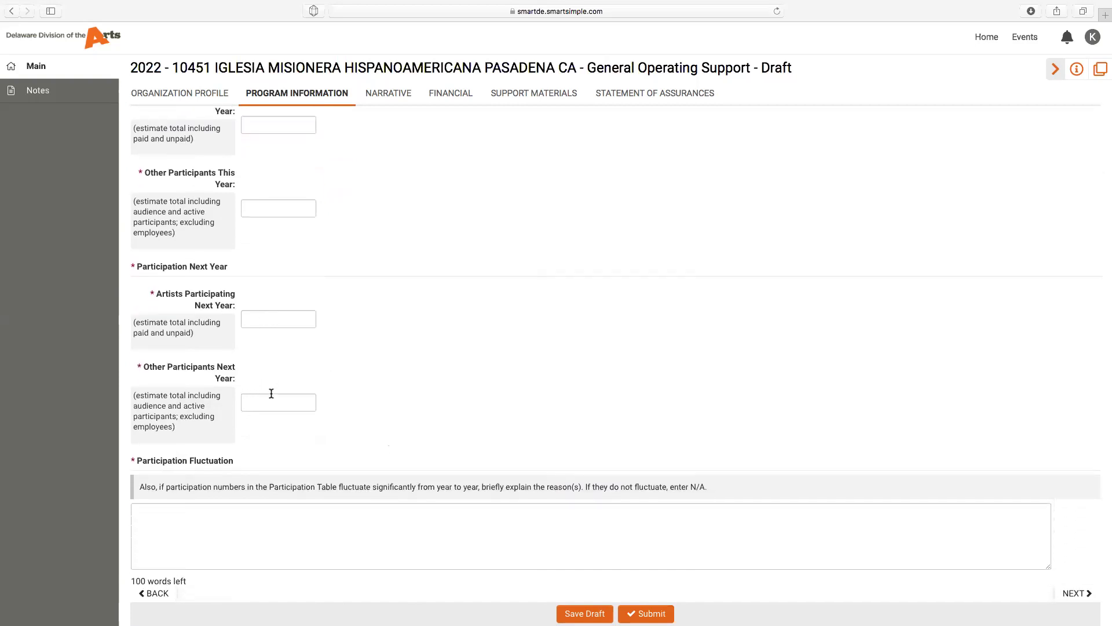
{"action": "scroll", "coordinate": [367, 373], "scroll_direction": "down", "scroll_amount": 1}
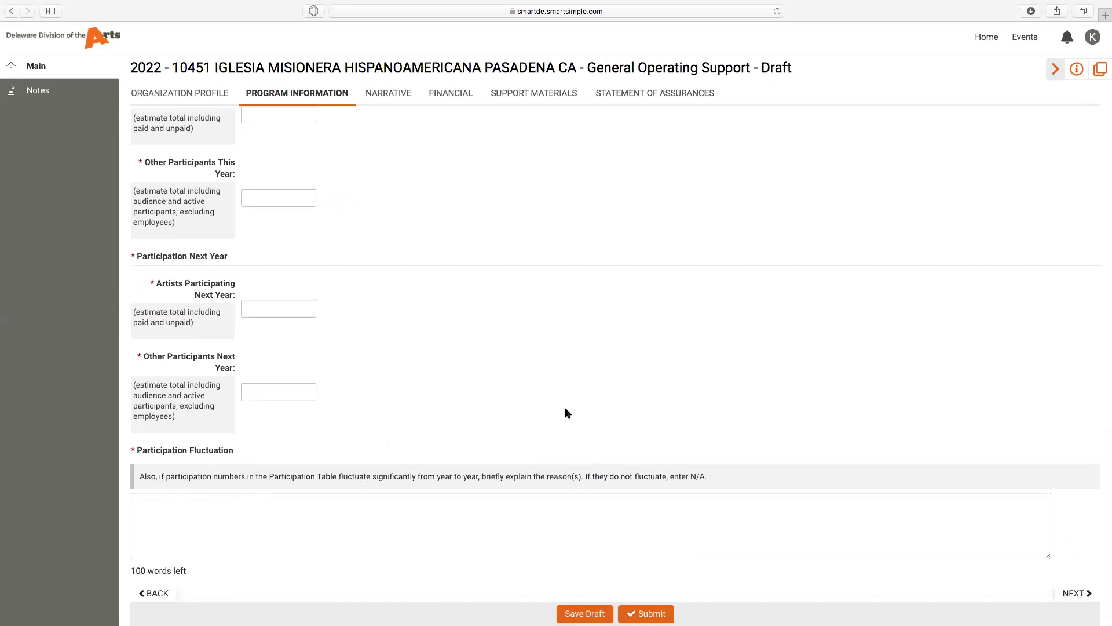
Open the Guidelines, Scoring Rubrics and Grant Writing Tips PDFs in separate tabs, returning to the draft each time.
{"action": "left_click", "coordinate": [586, 544]}
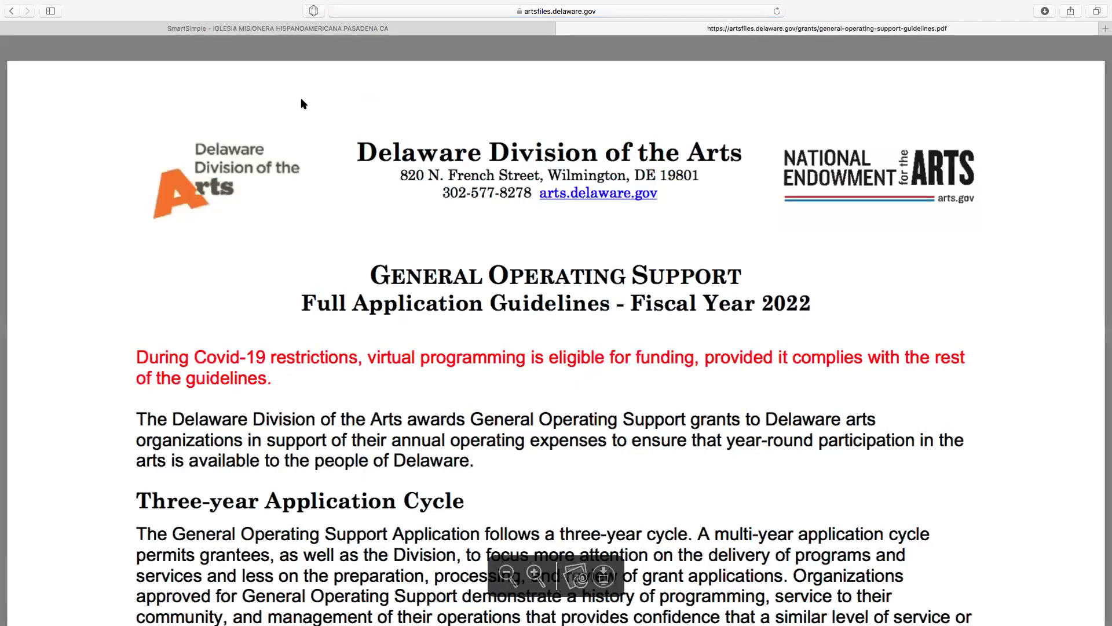
{"action": "left_click", "coordinate": [296, 29]}
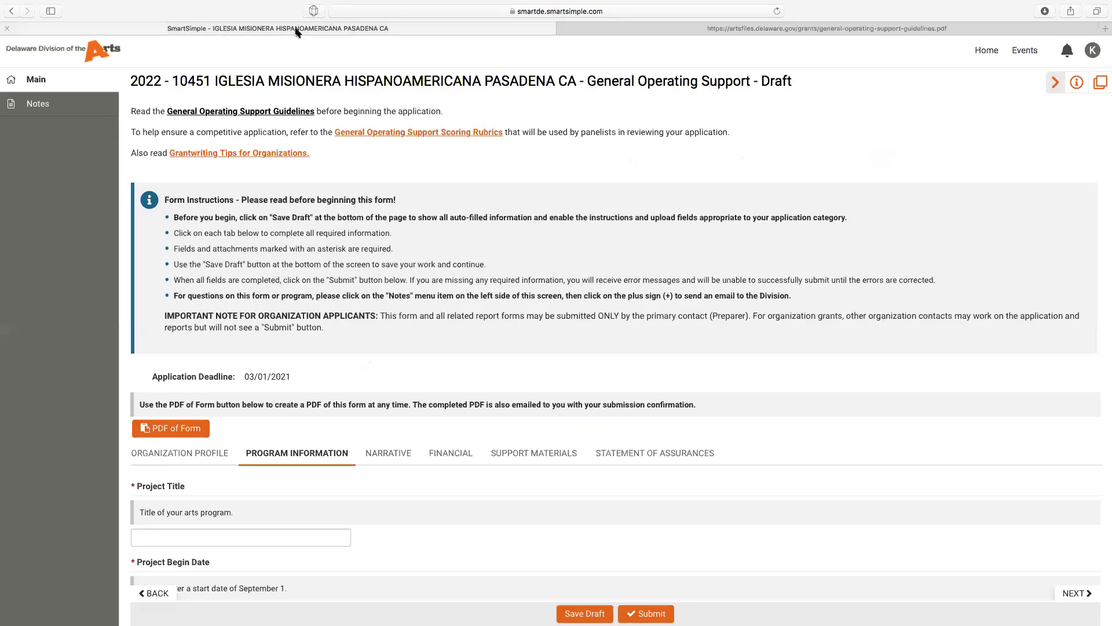
{"action": "left_click", "coordinate": [371, 133]}
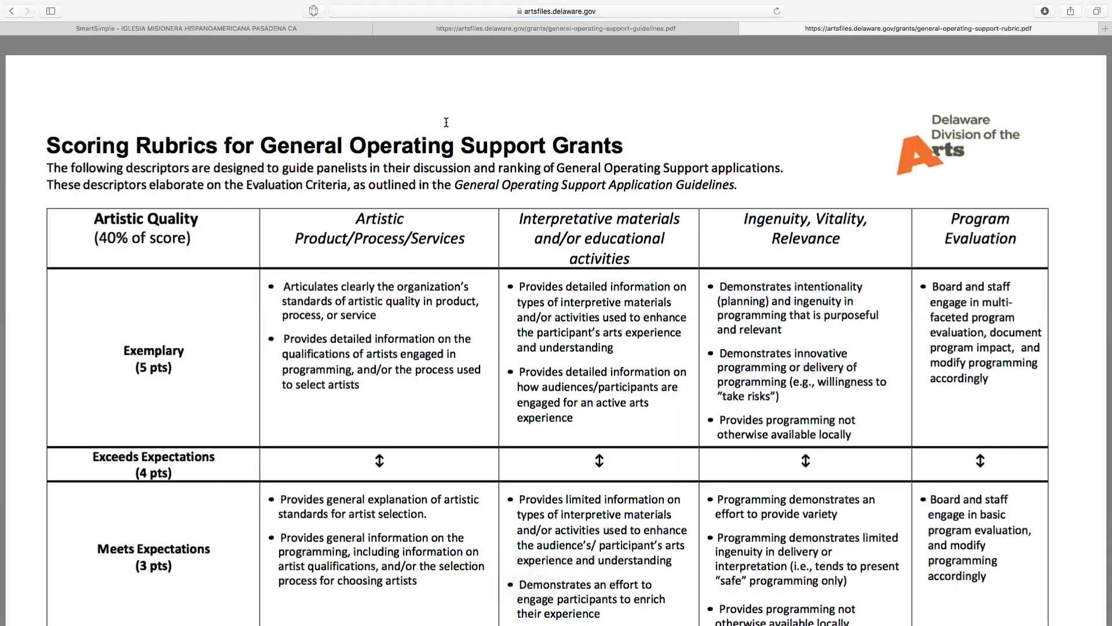
{"action": "left_click", "coordinate": [276, 29]}
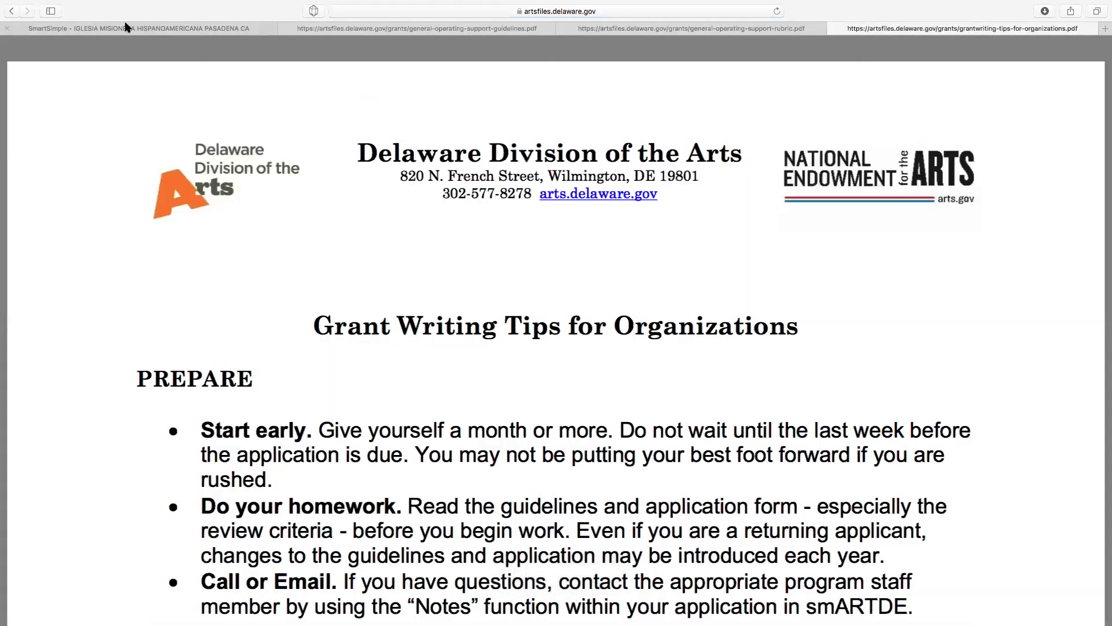
{"action": "left_click", "coordinate": [127, 27]}
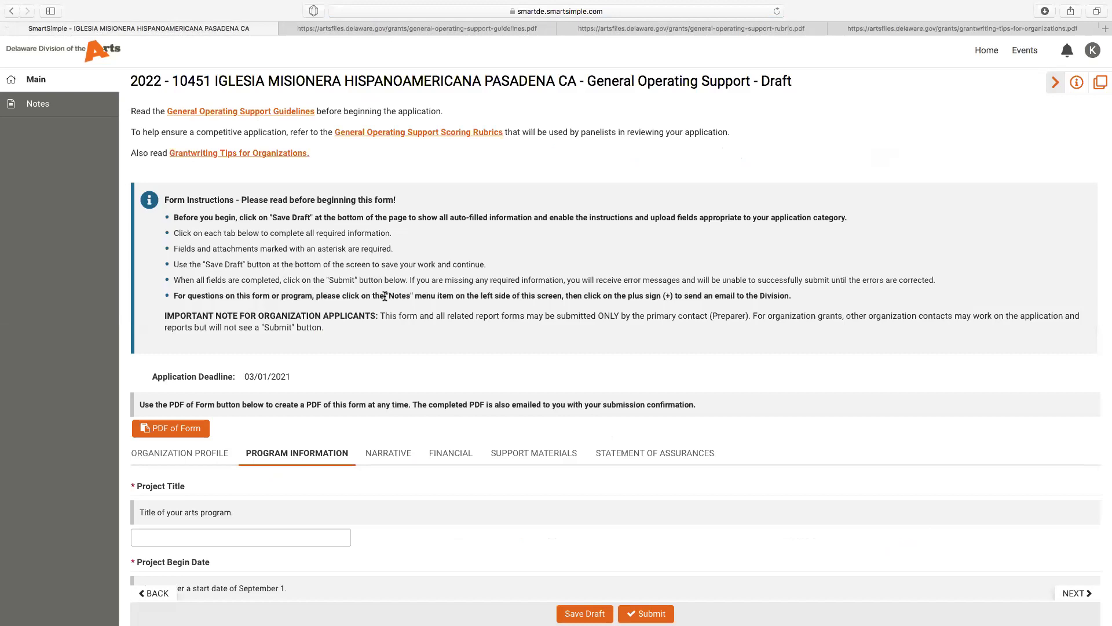
Switch to the Narrative tab and read through the questions from Artistic Quality to Significant Changes.
{"action": "scroll", "coordinate": [386, 288], "scroll_direction": "down", "scroll_amount": 5}
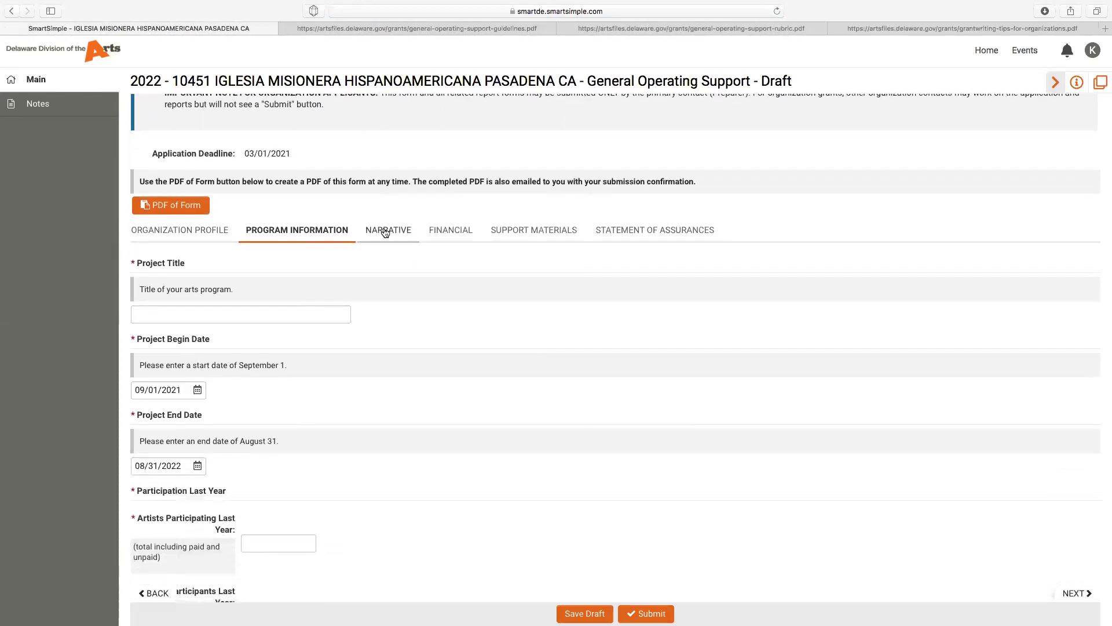
{"action": "left_click", "coordinate": [385, 232]}
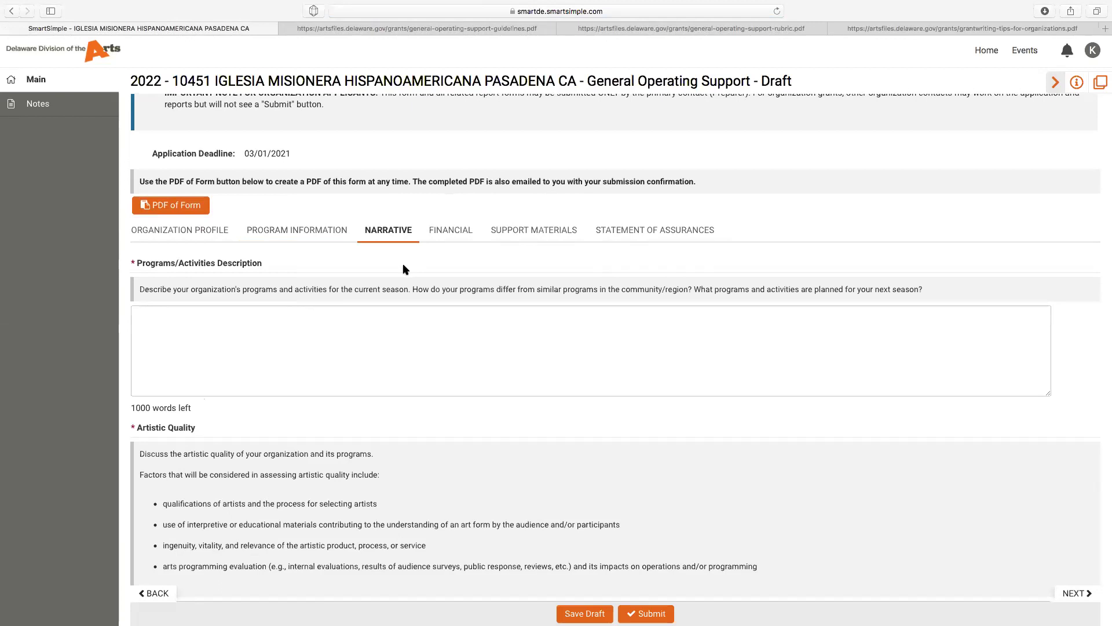
{"action": "scroll", "coordinate": [404, 269], "scroll_direction": "down", "scroll_amount": 1}
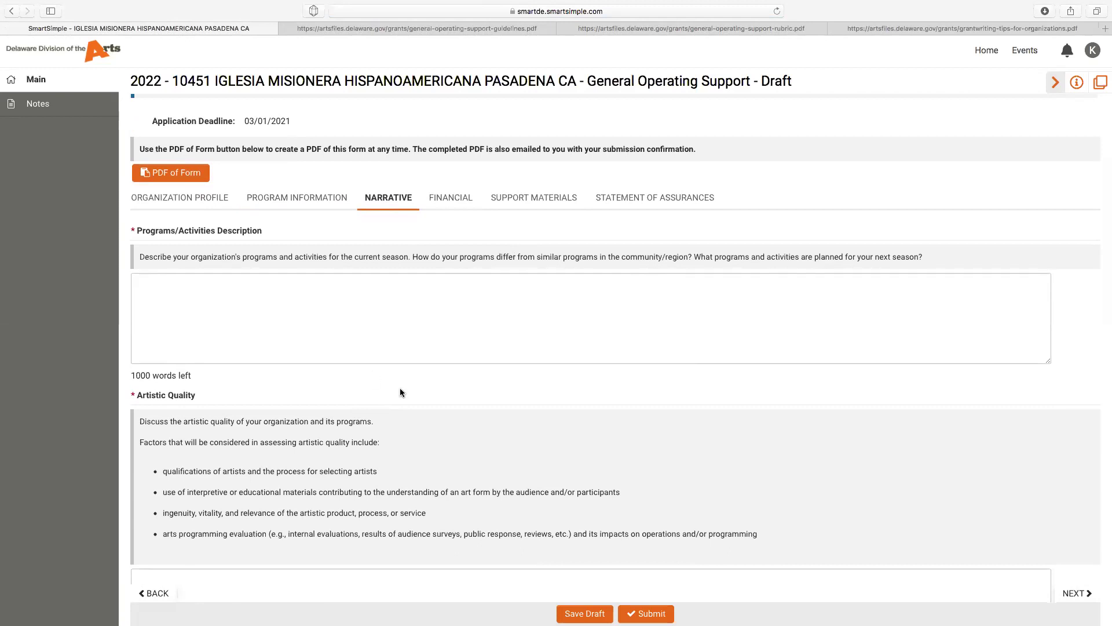
{"action": "scroll", "coordinate": [440, 375], "scroll_direction": "down", "scroll_amount": 5}
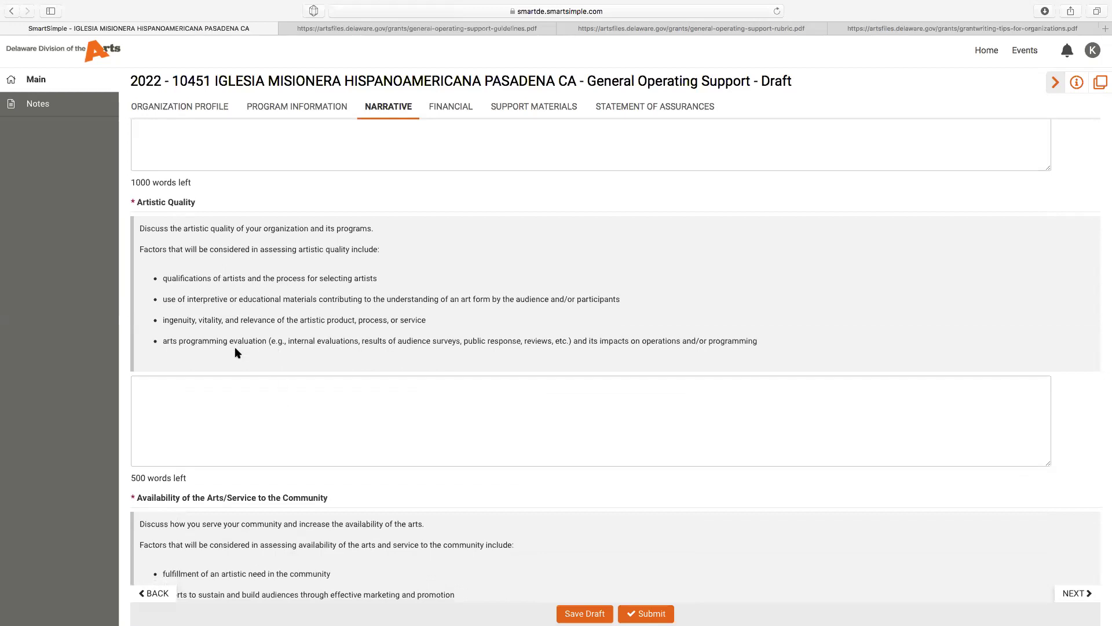
{"action": "scroll", "coordinate": [242, 371], "scroll_direction": "down", "scroll_amount": 6}
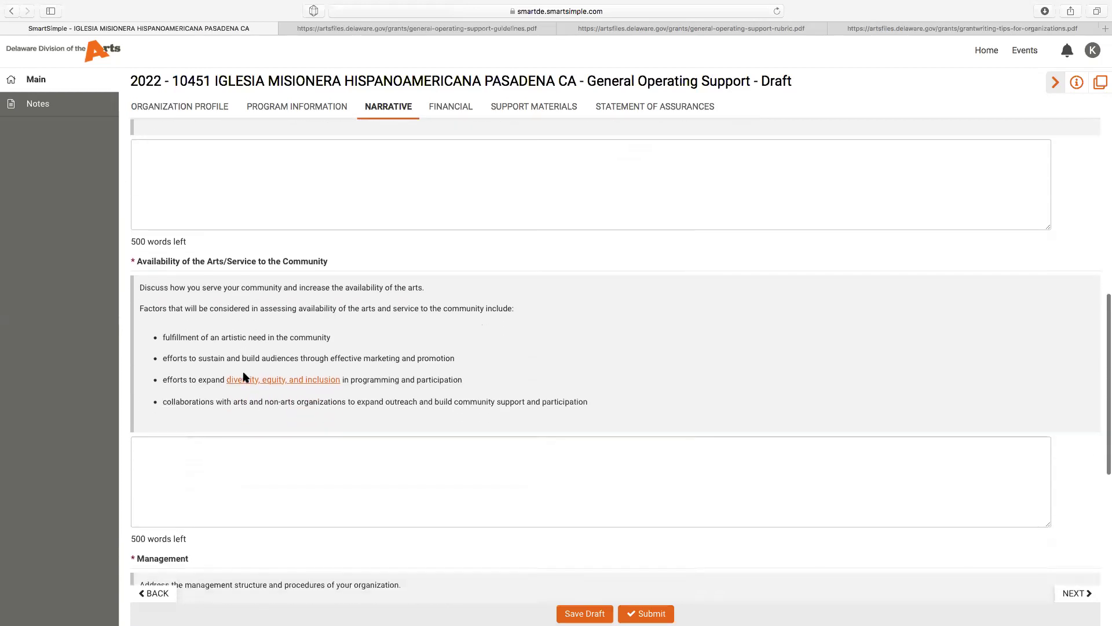
{"action": "scroll", "coordinate": [243, 375], "scroll_direction": "down", "scroll_amount": 6}
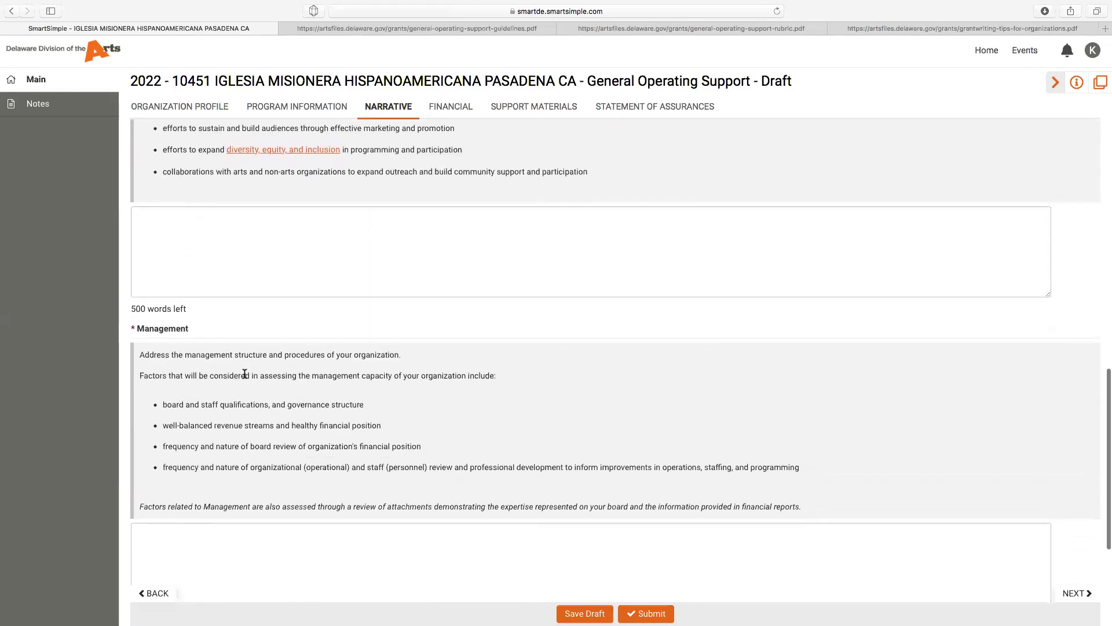
{"action": "scroll", "coordinate": [243, 376], "scroll_direction": "up", "scroll_amount": 5}
{"action": "scroll", "coordinate": [243, 379], "scroll_direction": "up", "scroll_amount": 8}
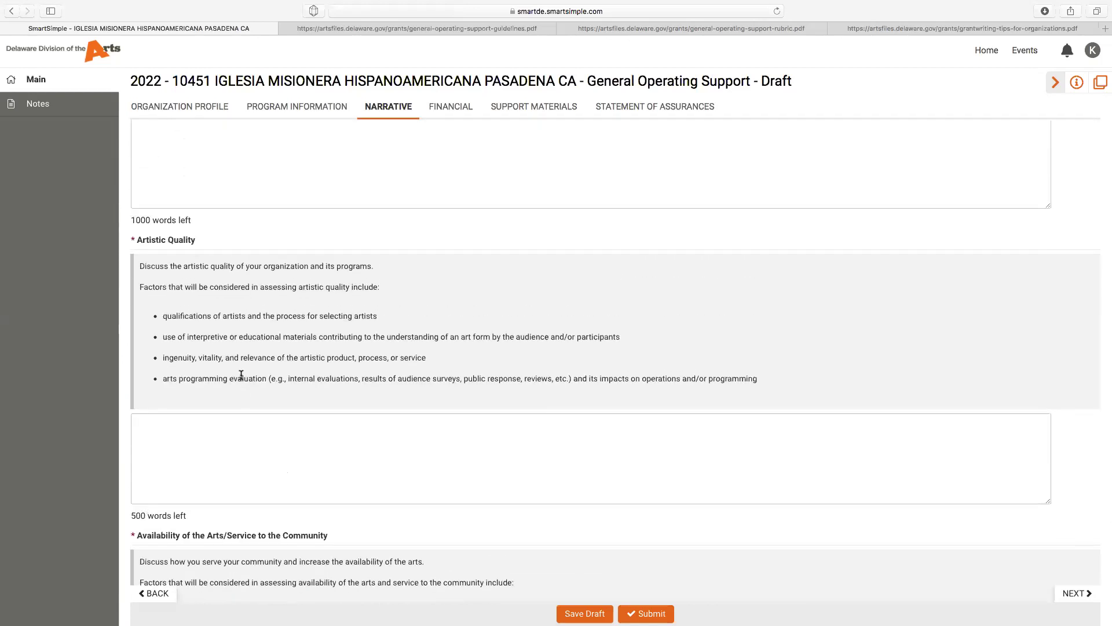
{"action": "scroll", "coordinate": [241, 375], "scroll_direction": "down", "scroll_amount": 6}
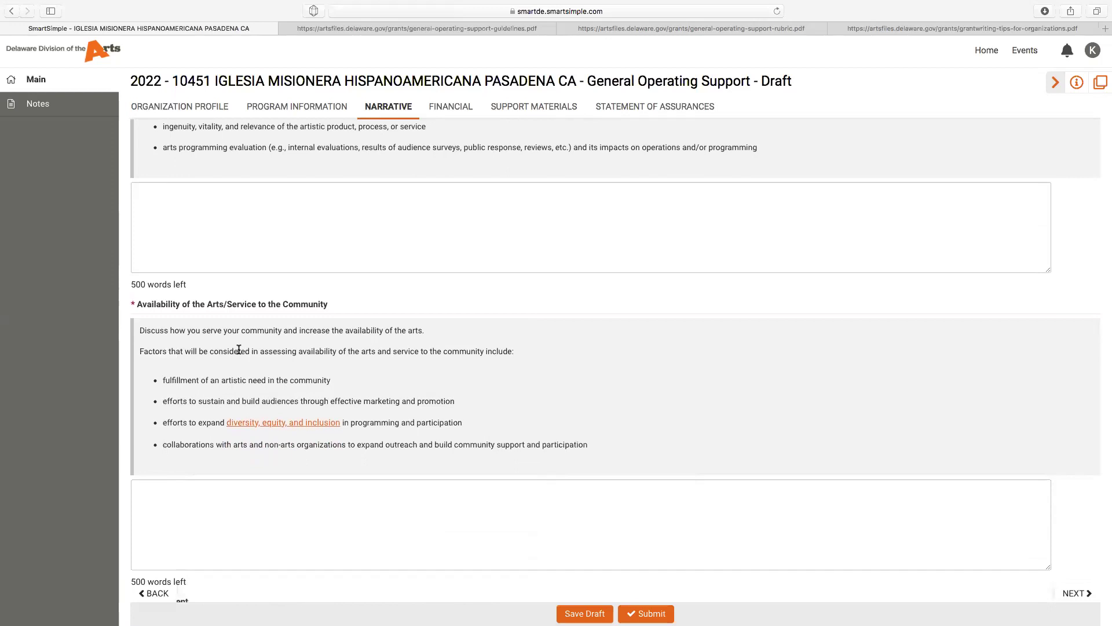
{"action": "scroll", "coordinate": [238, 354], "scroll_direction": "down", "scroll_amount": 1}
{"action": "scroll", "coordinate": [239, 349], "scroll_direction": "down", "scroll_amount": 6}
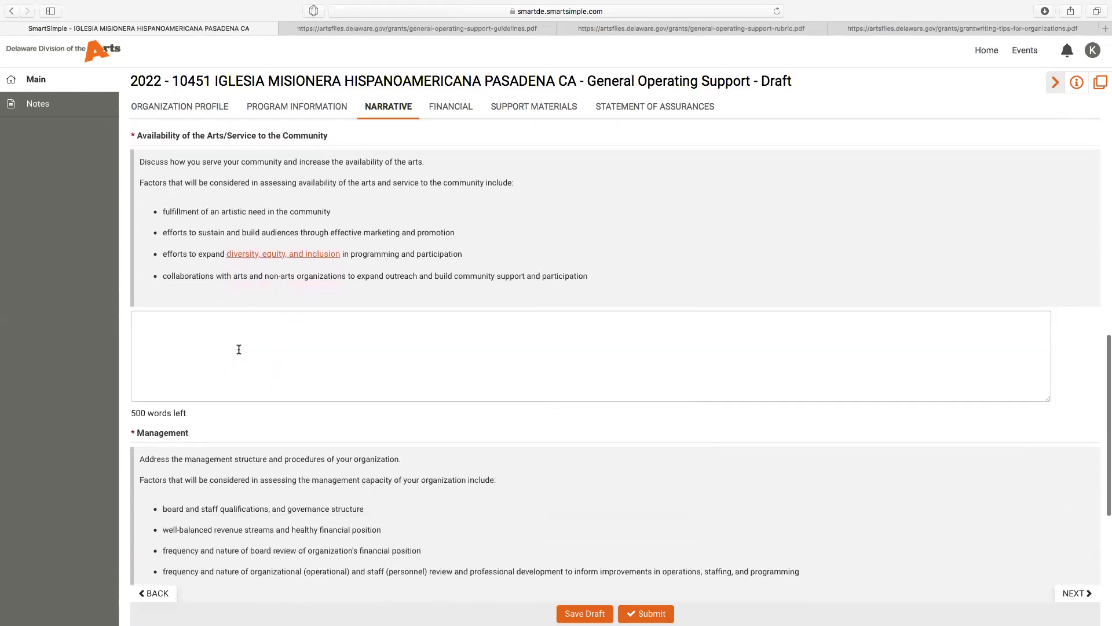
{"action": "scroll", "coordinate": [238, 349], "scroll_direction": "down", "scroll_amount": 6}
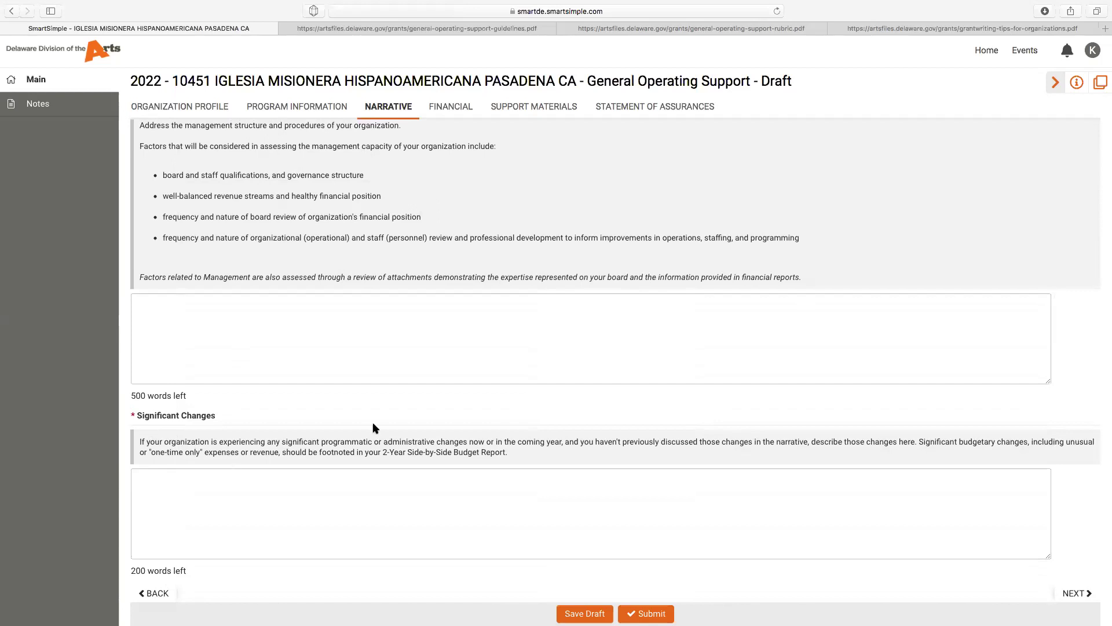
Go to the Financial tab and scroll to the fiscal-year operating expense and income fields.
{"action": "left_click", "coordinate": [447, 107]}
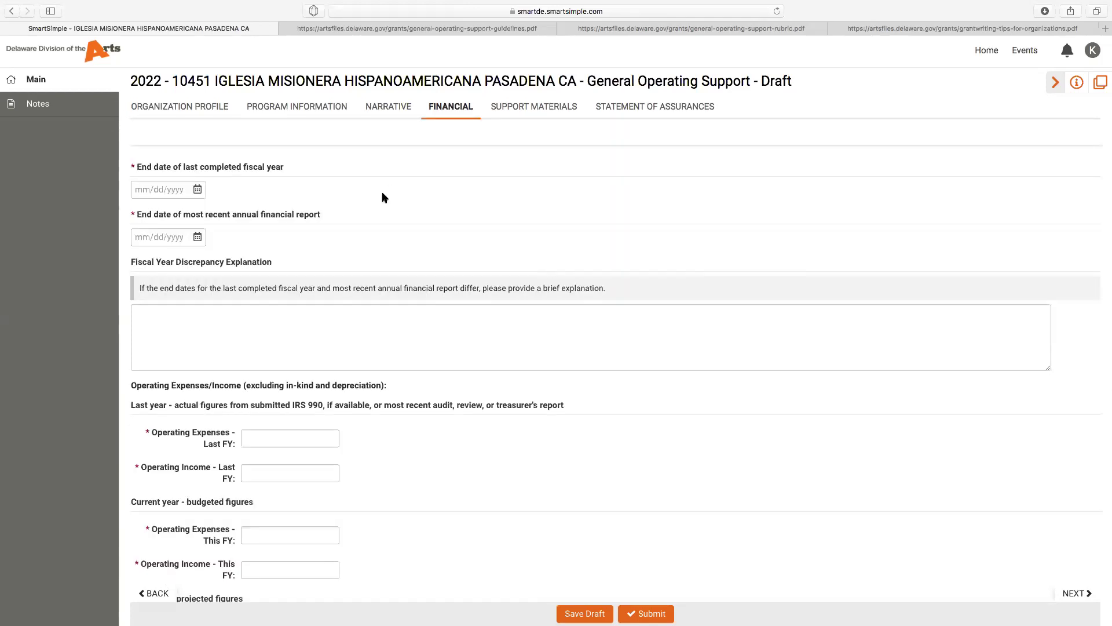
{"action": "scroll", "coordinate": [381, 197], "scroll_direction": "down", "scroll_amount": 4}
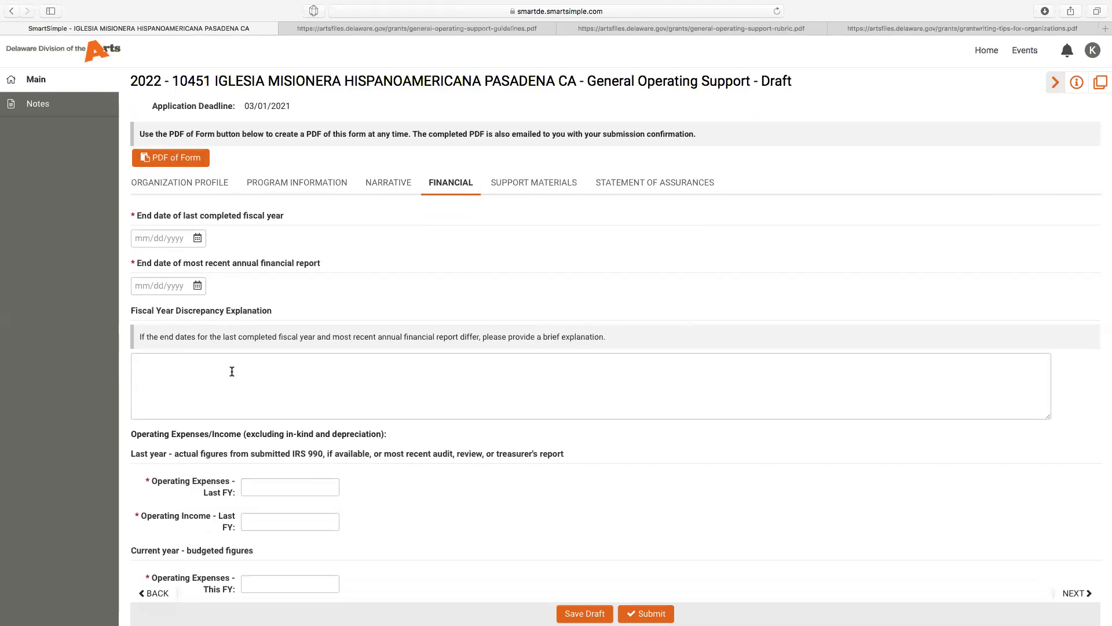
{"action": "scroll", "coordinate": [365, 391], "scroll_direction": "down", "scroll_amount": 5}
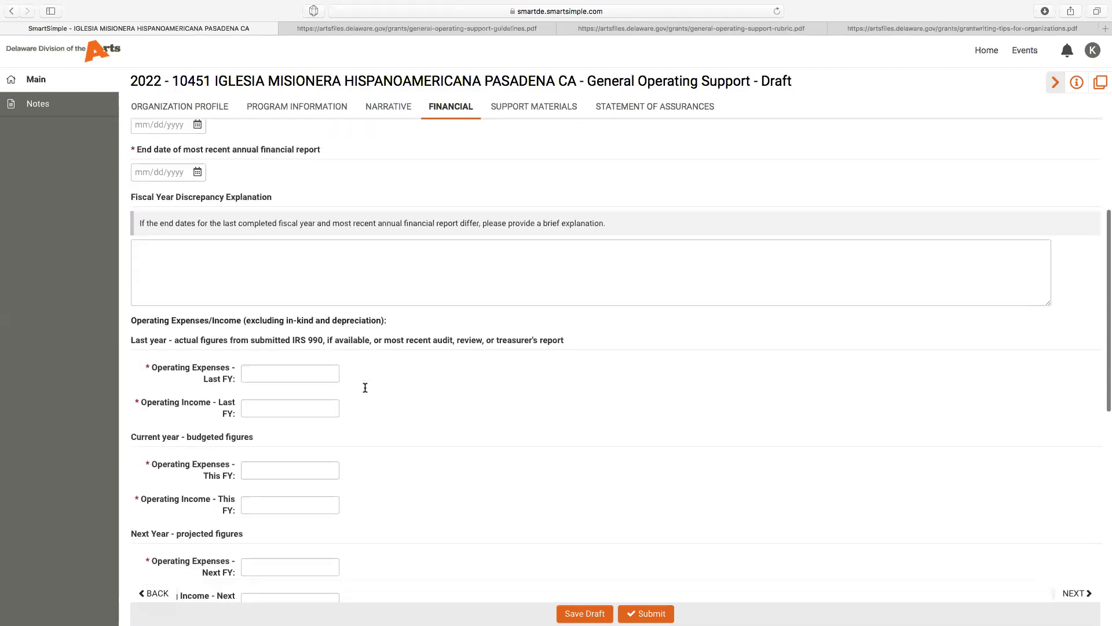
{"action": "scroll", "coordinate": [365, 384], "scroll_direction": "down", "scroll_amount": 2}
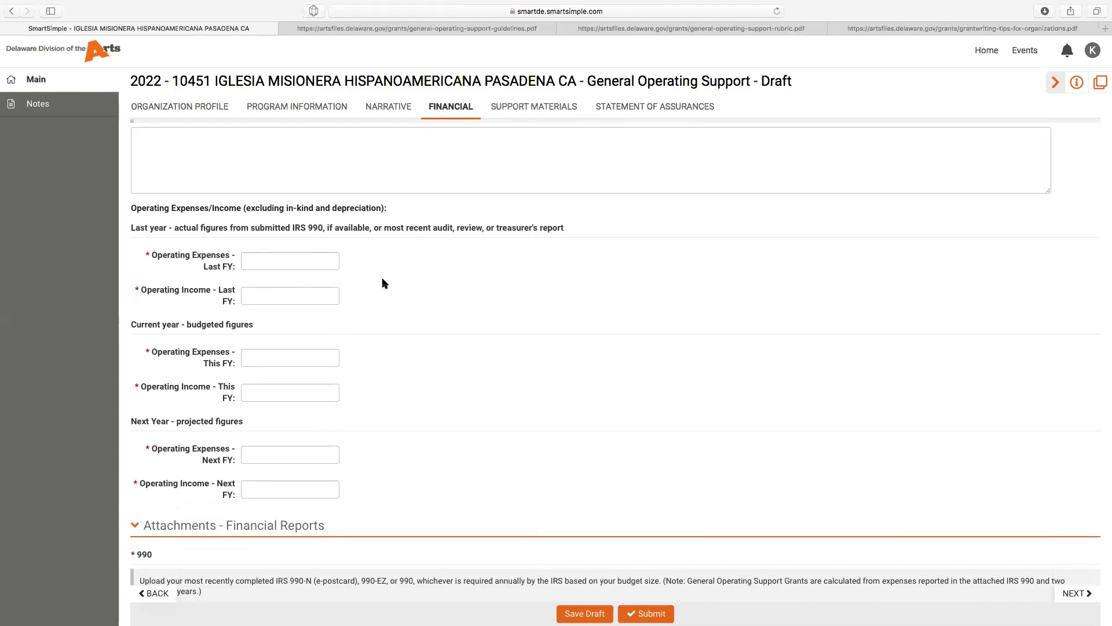
Scroll through the Financial Reports attachments: IRS 990, Treasurer's Report or audit, and Budget Comparison.
{"action": "scroll", "coordinate": [384, 278], "scroll_direction": "down", "scroll_amount": 5}
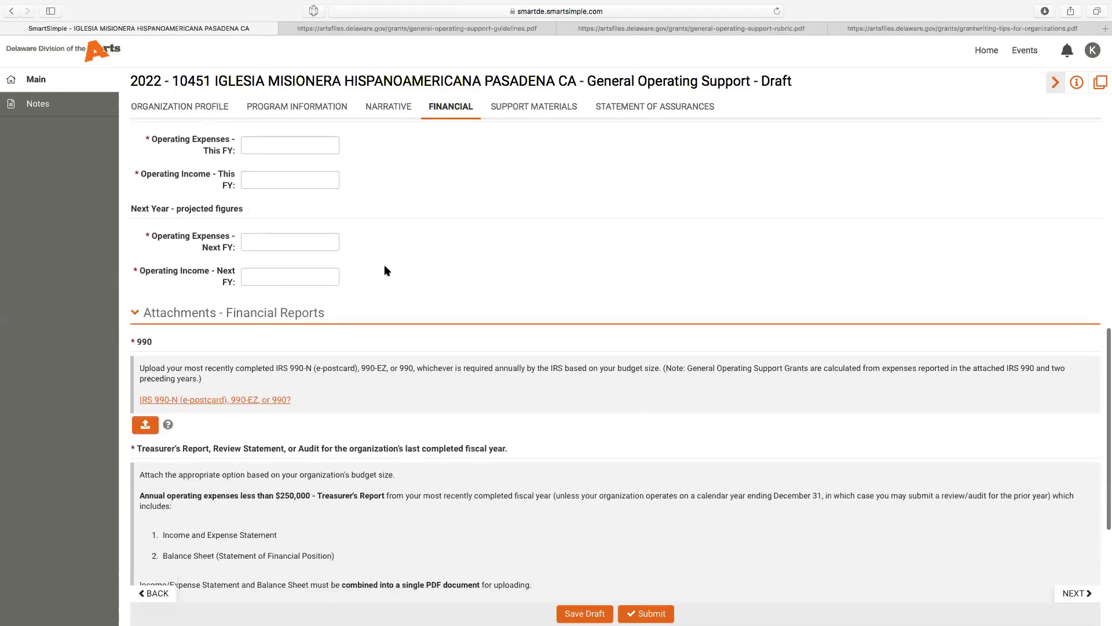
{"action": "scroll", "coordinate": [384, 265], "scroll_direction": "down", "scroll_amount": 2}
{"action": "scroll", "coordinate": [384, 264], "scroll_direction": "down", "scroll_amount": 2}
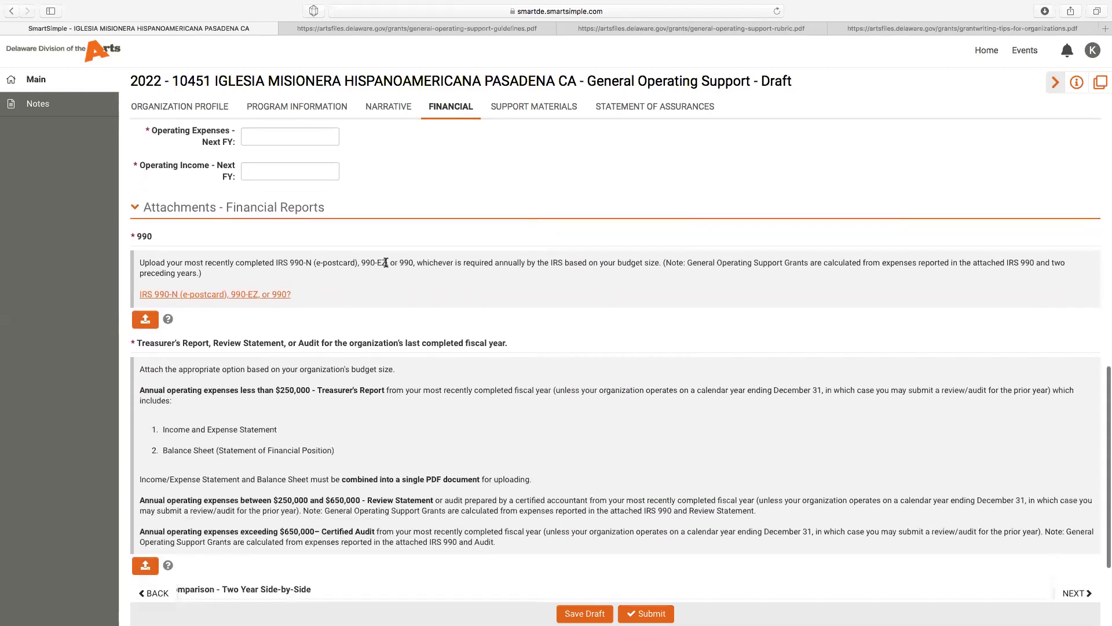
{"action": "scroll", "coordinate": [384, 261], "scroll_direction": "down", "scroll_amount": 1}
{"action": "scroll", "coordinate": [339, 191], "scroll_direction": "up", "scroll_amount": 6}
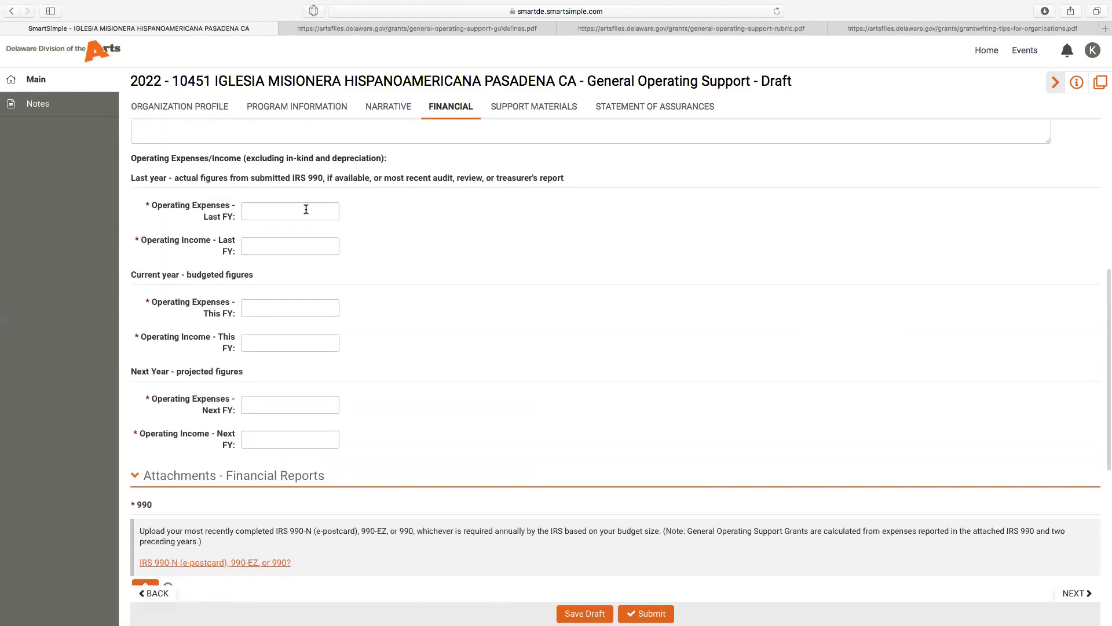
{"action": "scroll", "coordinate": [422, 247], "scroll_direction": "down", "scroll_amount": 3}
{"action": "scroll", "coordinate": [422, 229], "scroll_direction": "down", "scroll_amount": 3}
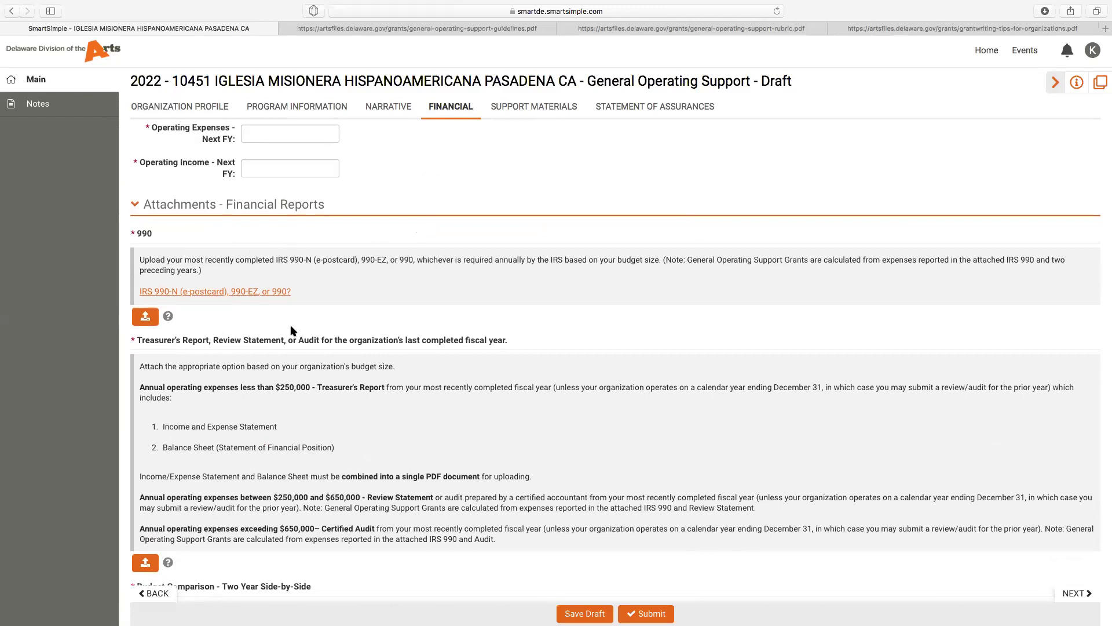
{"action": "scroll", "coordinate": [352, 315], "scroll_direction": "up", "scroll_amount": 5}
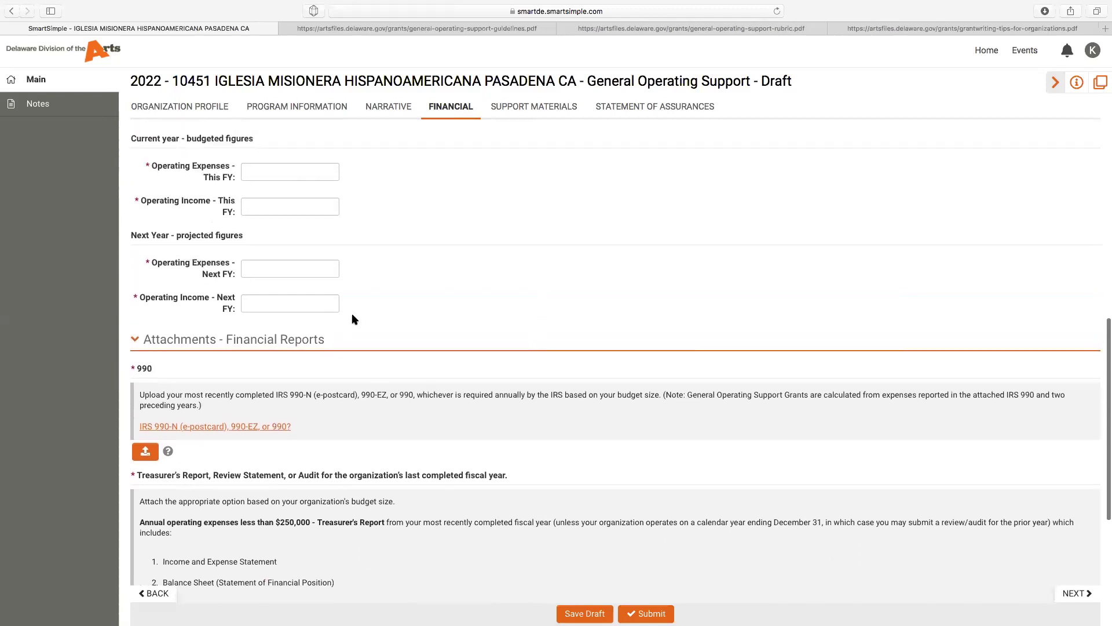
{"action": "scroll", "coordinate": [352, 315], "scroll_direction": "up", "scroll_amount": 3}
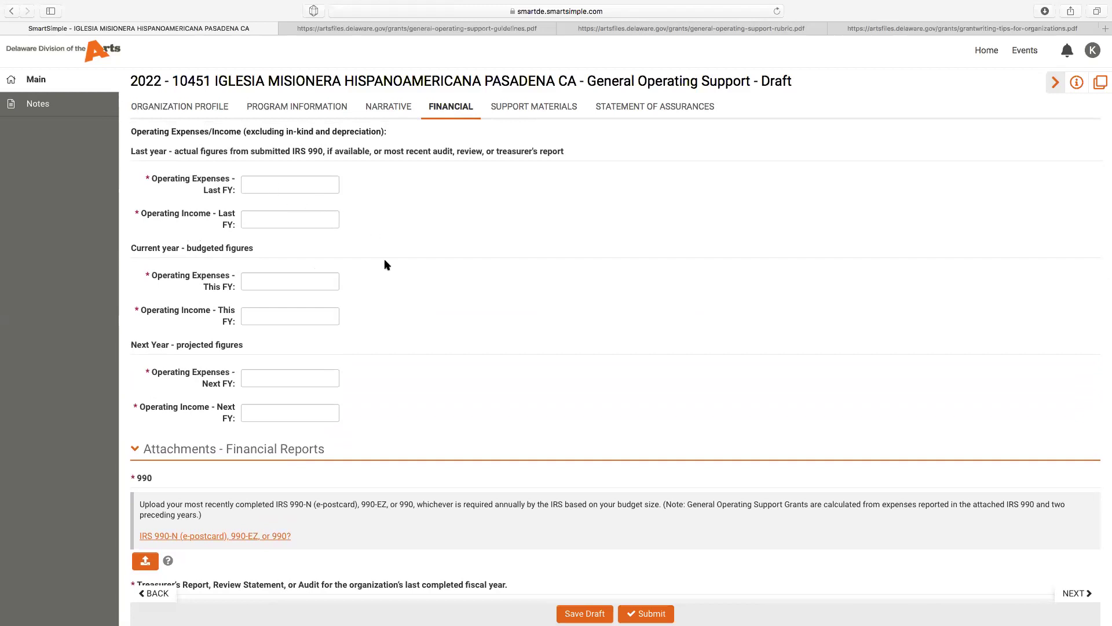
{"action": "scroll", "coordinate": [468, 343], "scroll_direction": "down", "scroll_amount": 7}
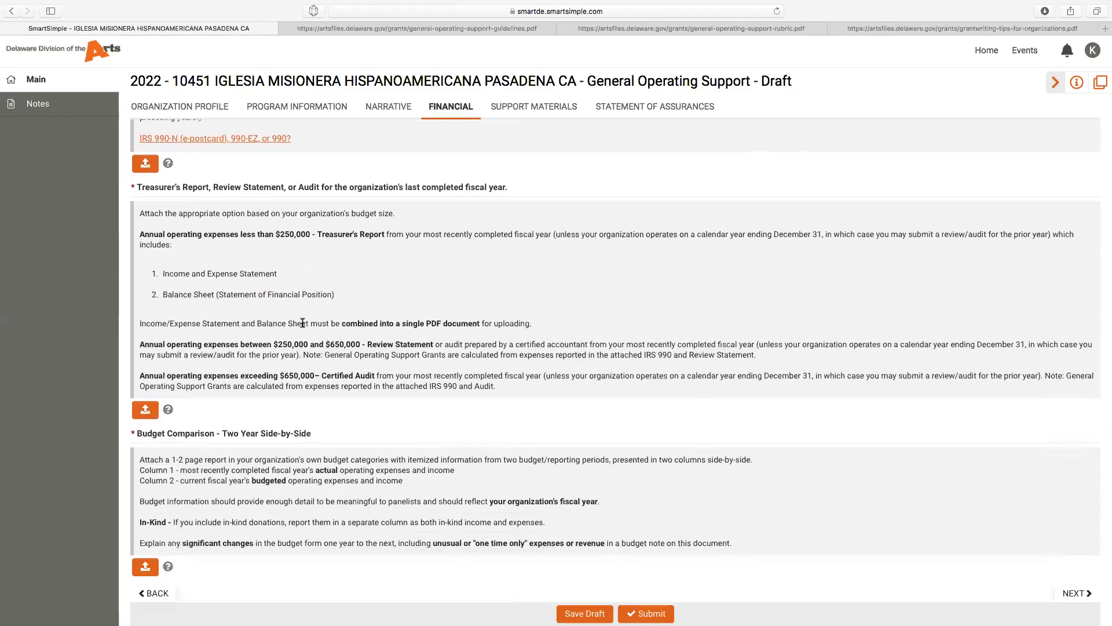
{"action": "scroll", "coordinate": [240, 267], "scroll_direction": "up", "scroll_amount": 2}
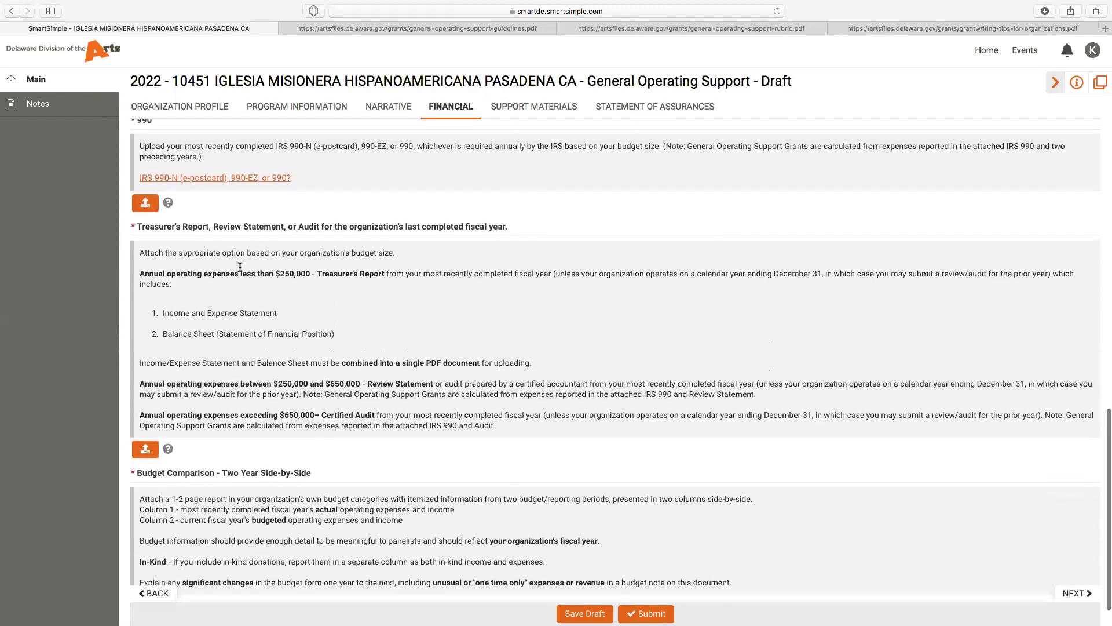
{"action": "scroll", "coordinate": [240, 267], "scroll_direction": "up", "scroll_amount": 3}
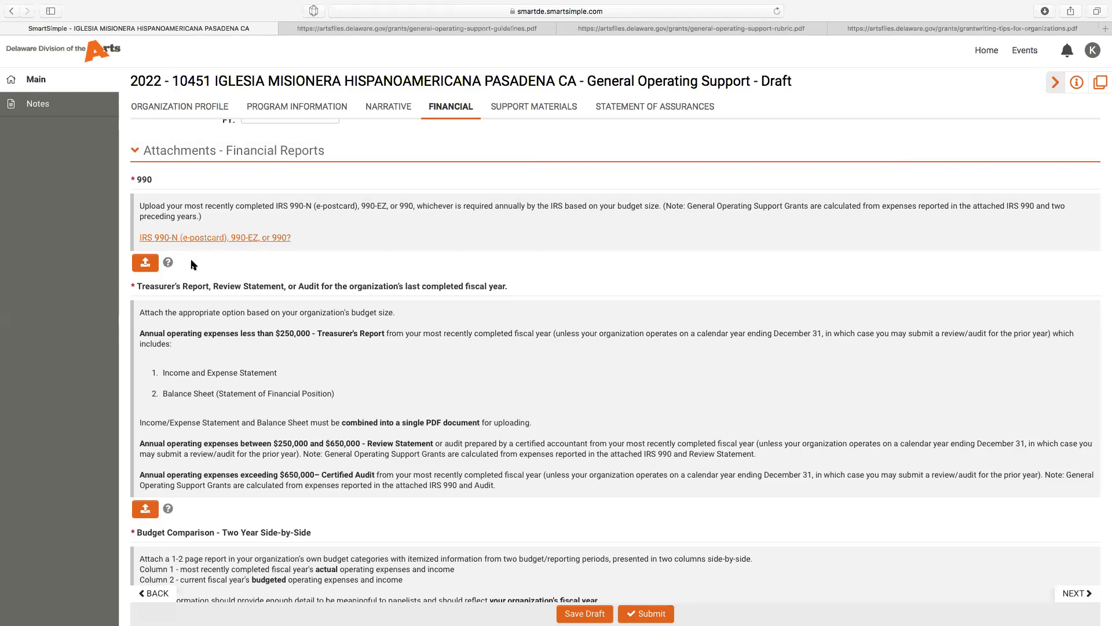
{"action": "left_click", "coordinate": [145, 263]}
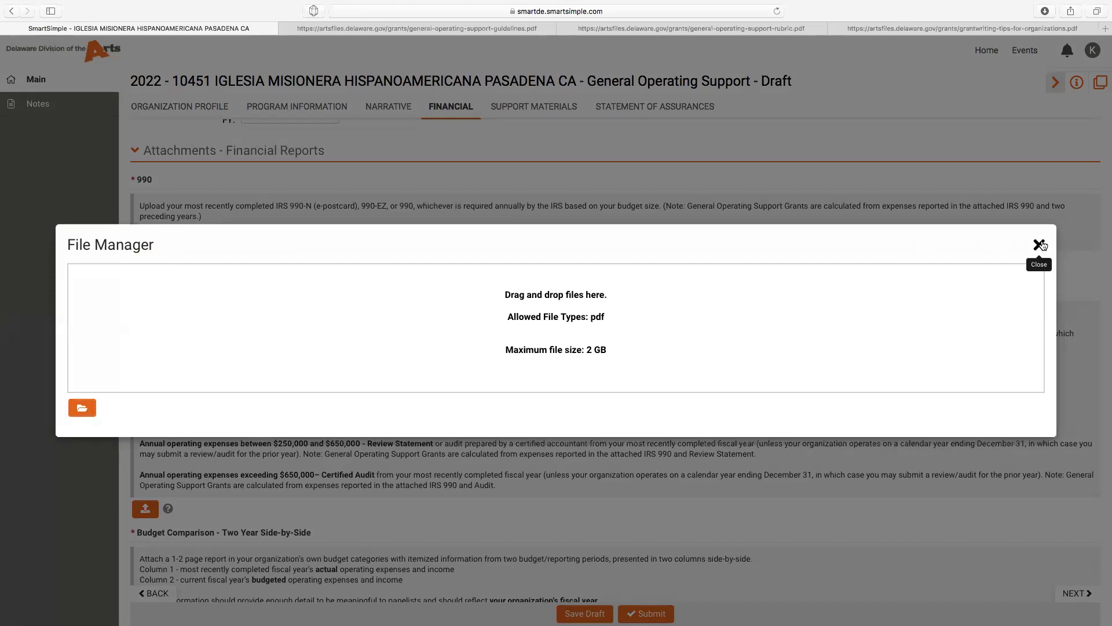
{"action": "left_click", "coordinate": [1041, 245]}
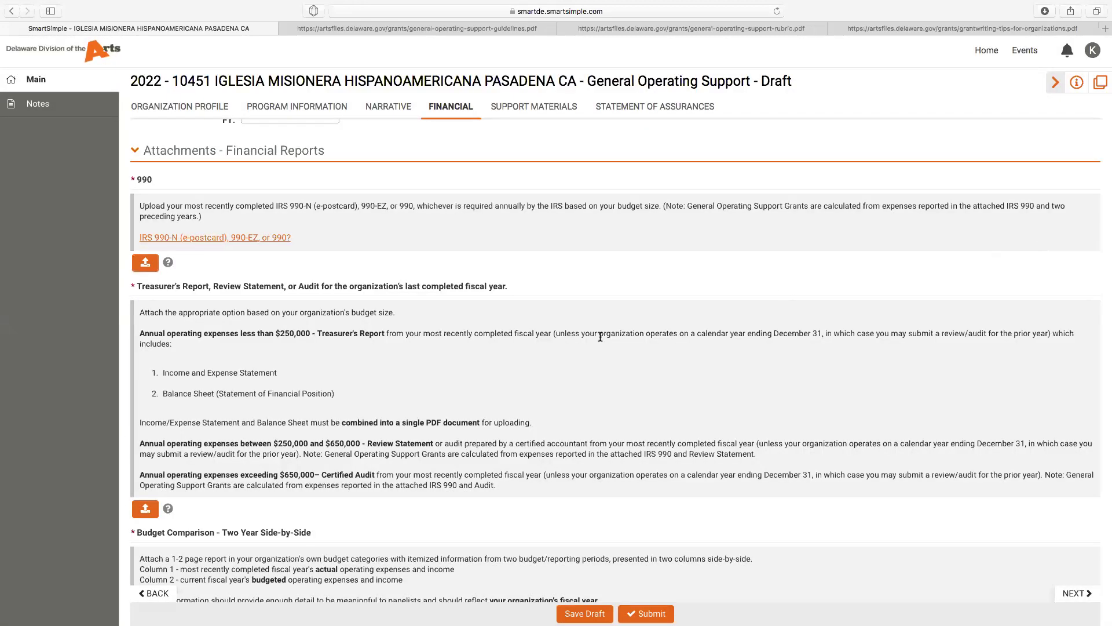
{"action": "scroll", "coordinate": [600, 337], "scroll_direction": "down", "scroll_amount": 1}
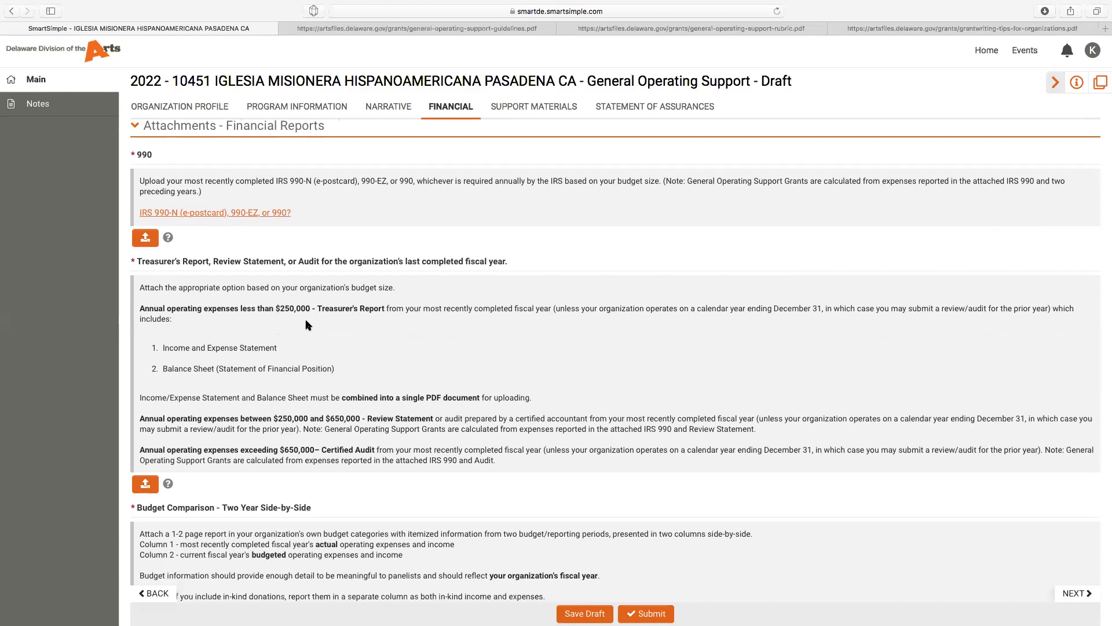
{"action": "scroll", "coordinate": [351, 348], "scroll_direction": "down", "scroll_amount": 1}
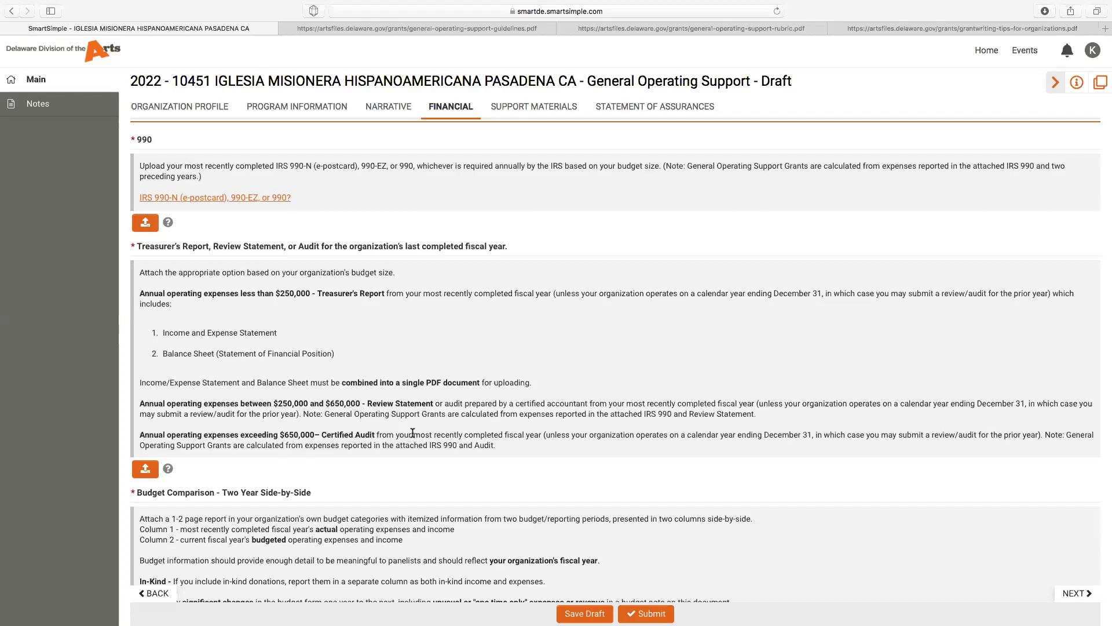
{"action": "scroll", "coordinate": [412, 434], "scroll_direction": "down", "scroll_amount": 2}
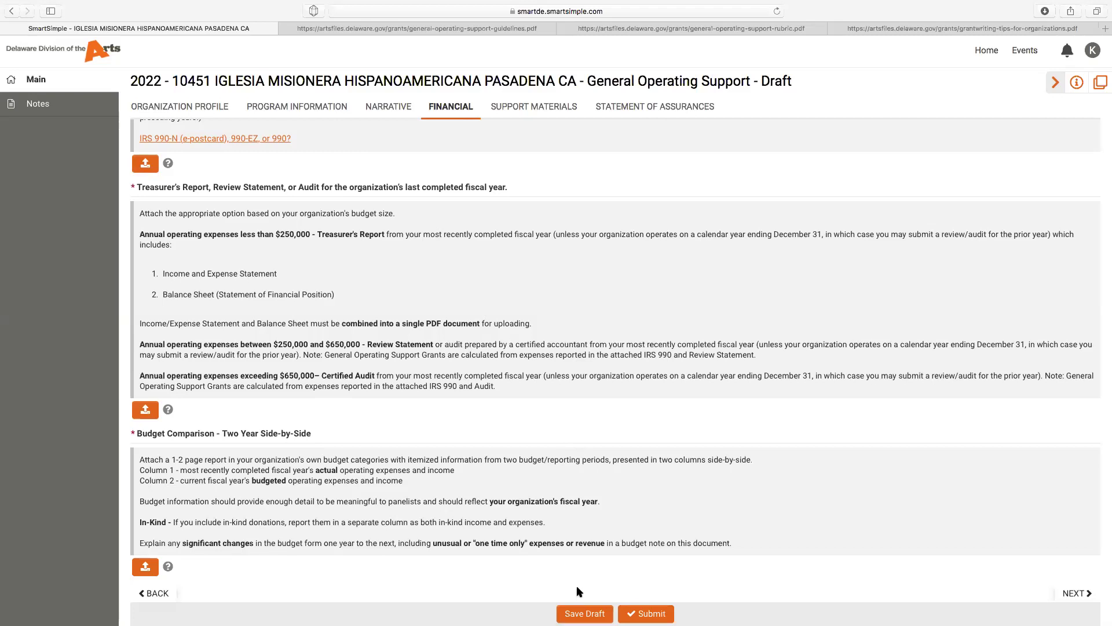
Save the draft, then go to Support Materials and scroll to the Media and URL Hyperlinks sections.
{"action": "left_click", "coordinate": [579, 613]}
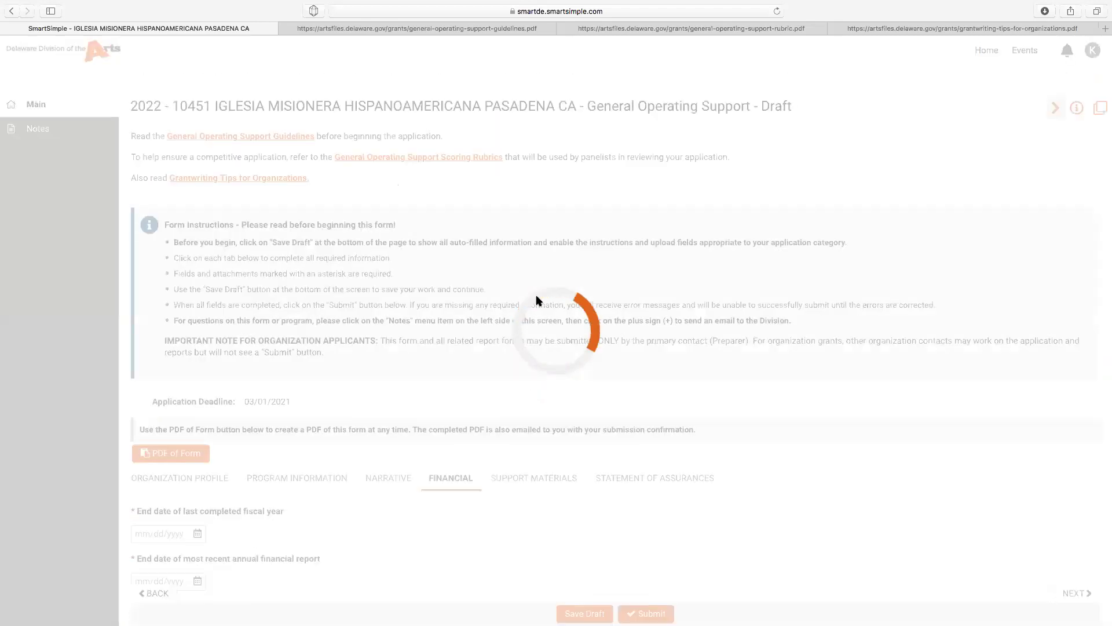
{"action": "scroll", "coordinate": [526, 366], "scroll_direction": "down", "scroll_amount": 5}
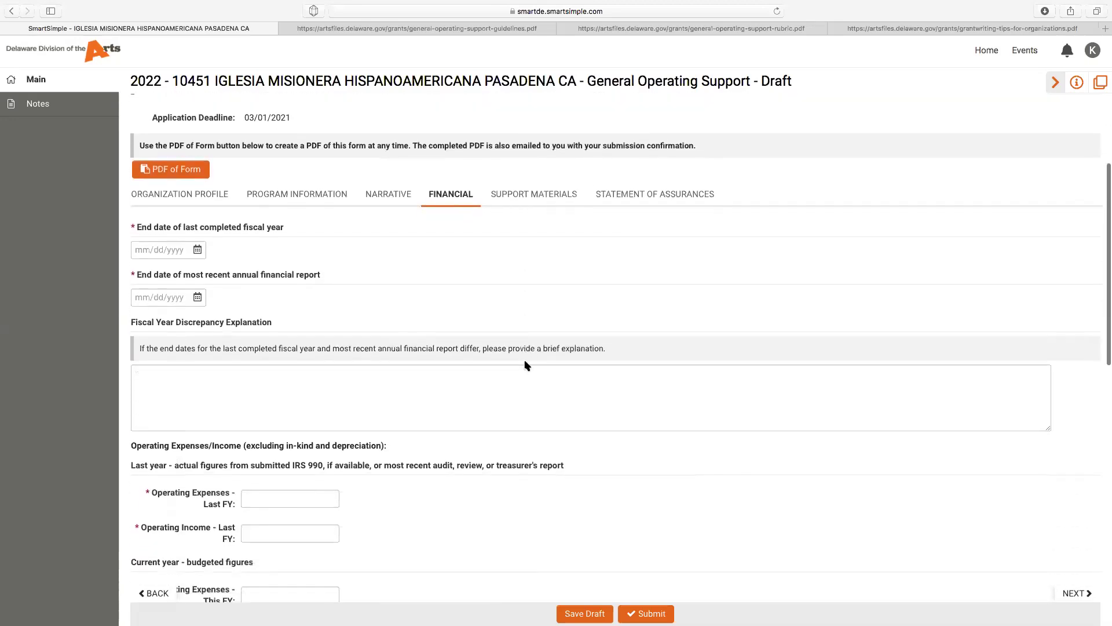
{"action": "left_click", "coordinate": [517, 167]}
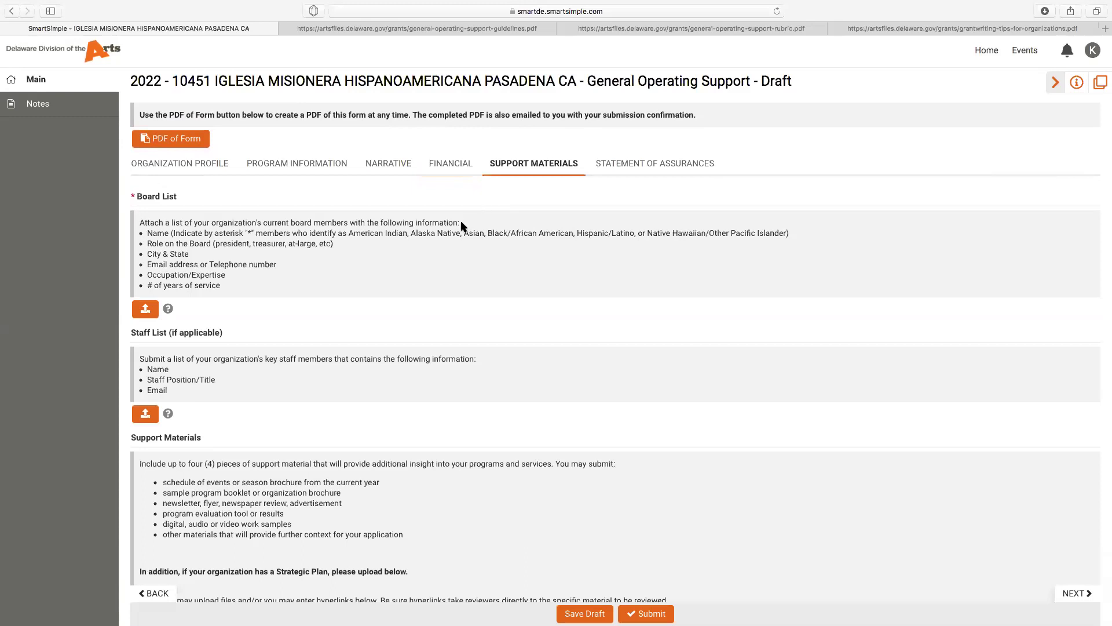
{"action": "scroll", "coordinate": [461, 226], "scroll_direction": "up", "scroll_amount": 2}
{"action": "scroll", "coordinate": [461, 226], "scroll_direction": "up", "scroll_amount": 1}
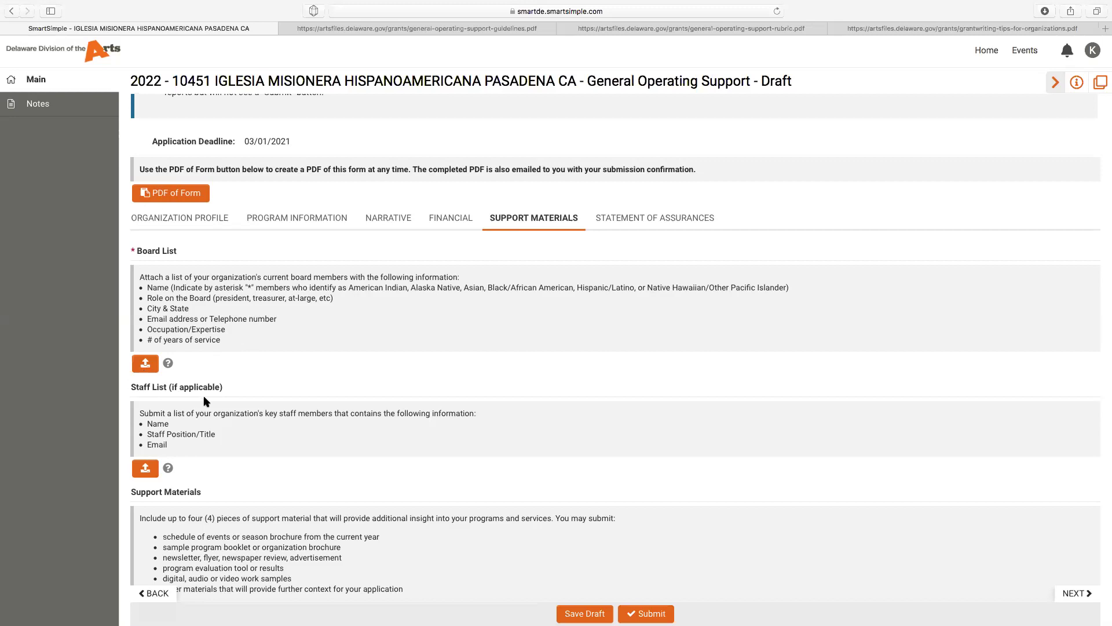
{"action": "scroll", "coordinate": [204, 395], "scroll_direction": "down", "scroll_amount": 5}
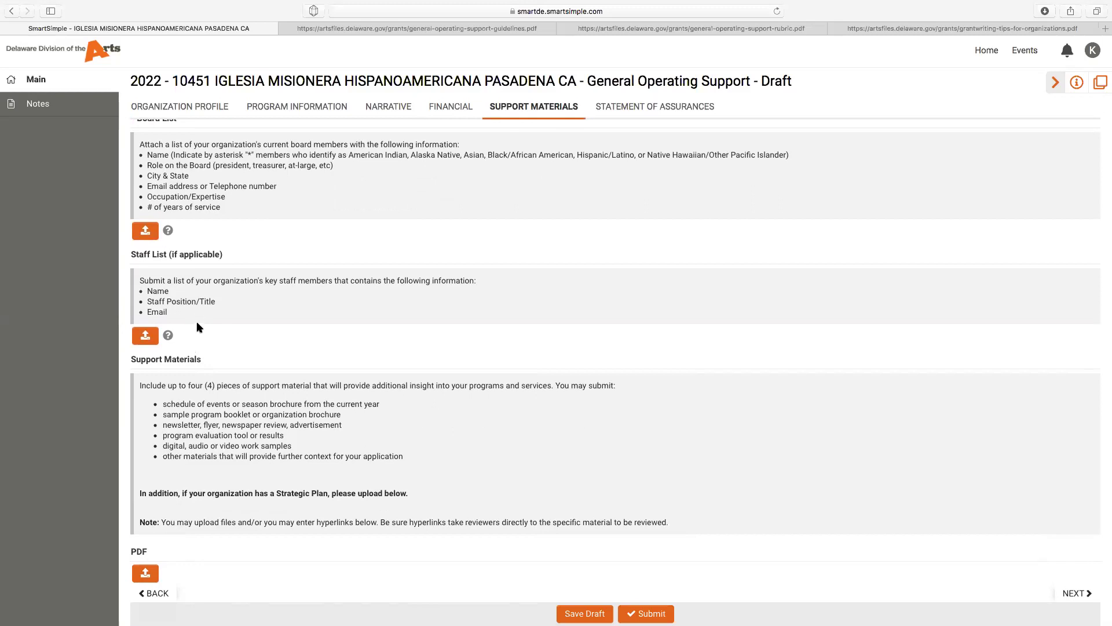
{"action": "scroll", "coordinate": [196, 329], "scroll_direction": "down", "scroll_amount": 5}
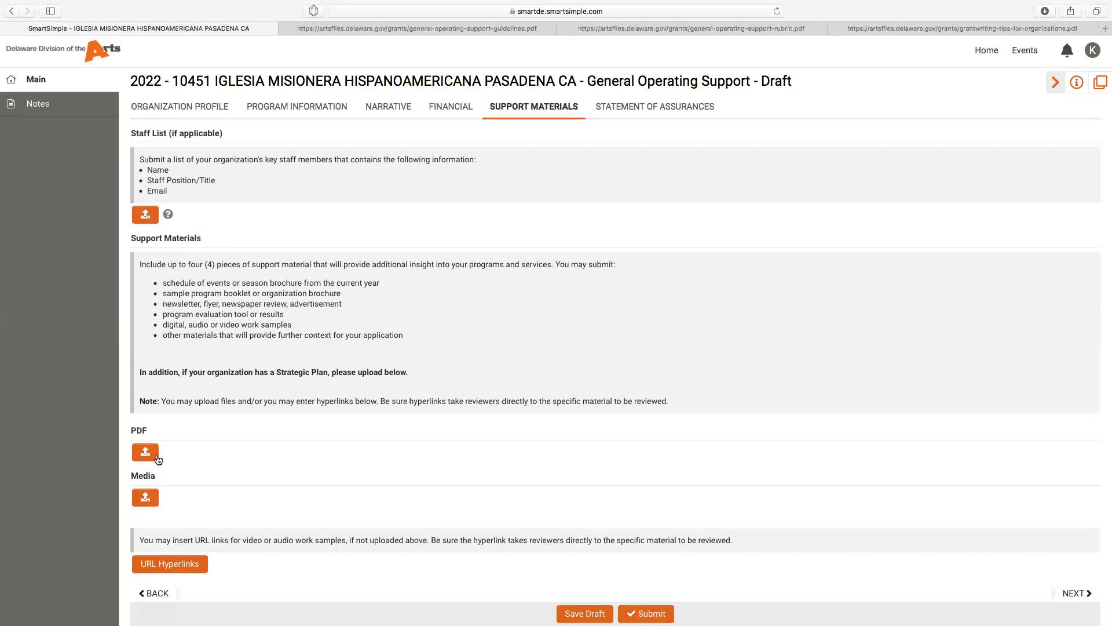
Check the accepted media file types in the Media File Manager, then close it.
{"action": "left_click", "coordinate": [145, 497]}
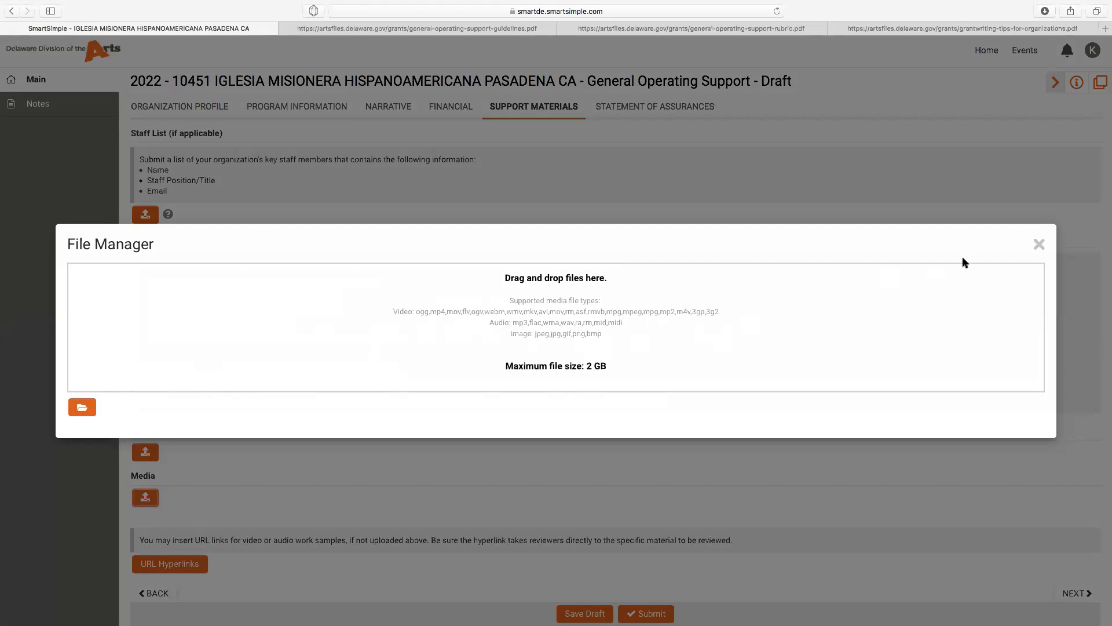
{"action": "left_click", "coordinate": [1038, 245]}
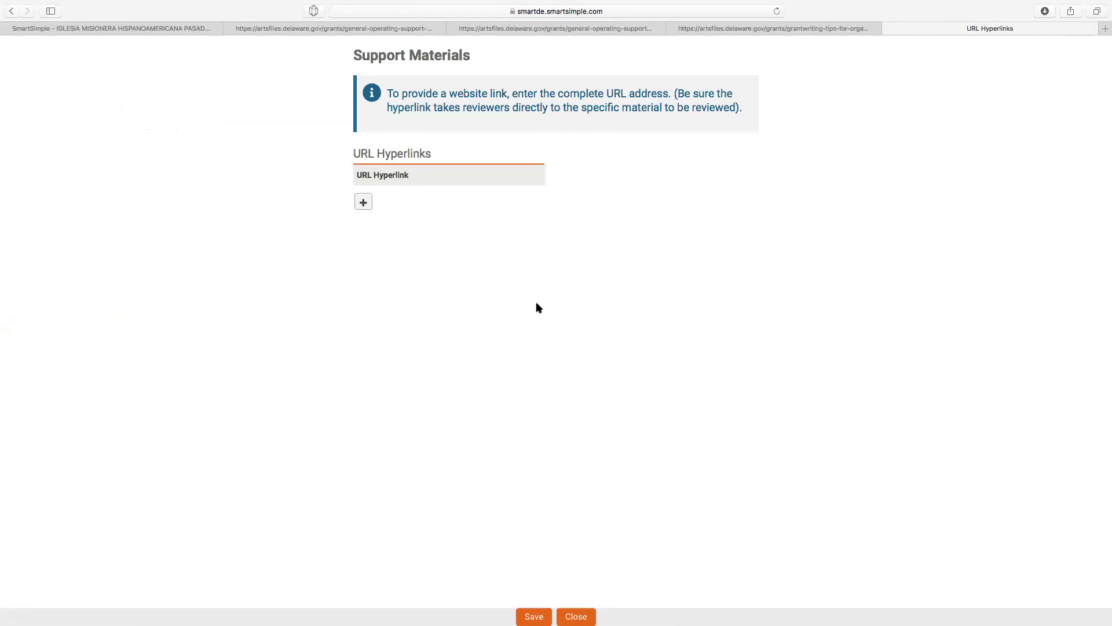
Save the URL Hyperlinks list with one new blank row, then go back to the draft's Support Materials tab.
{"action": "left_click", "coordinate": [363, 202]}
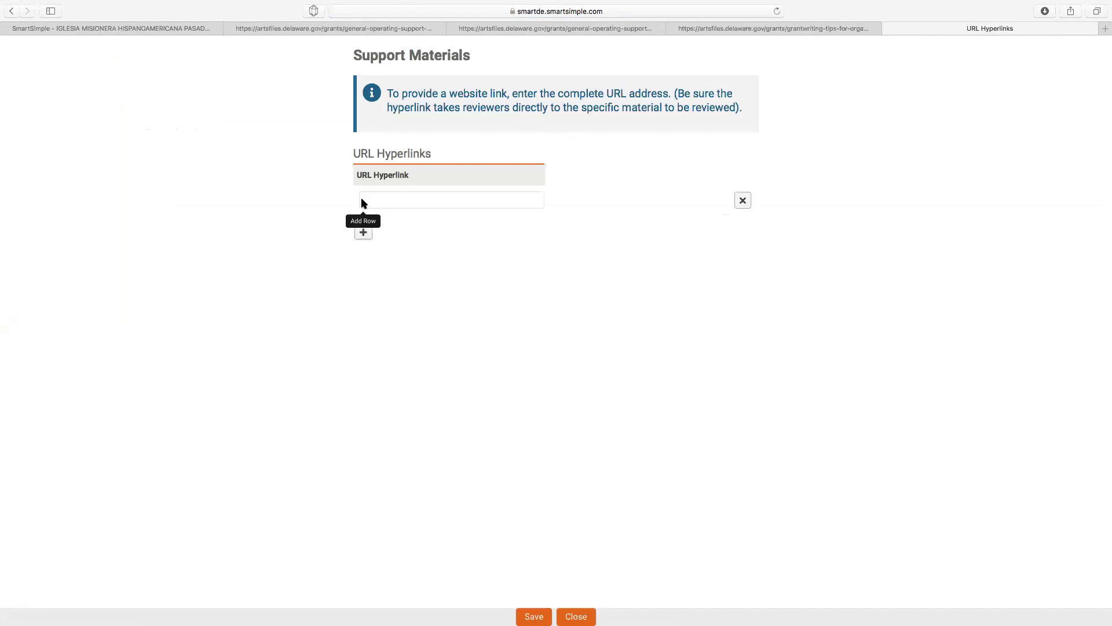
{"action": "left_click", "coordinate": [413, 200]}
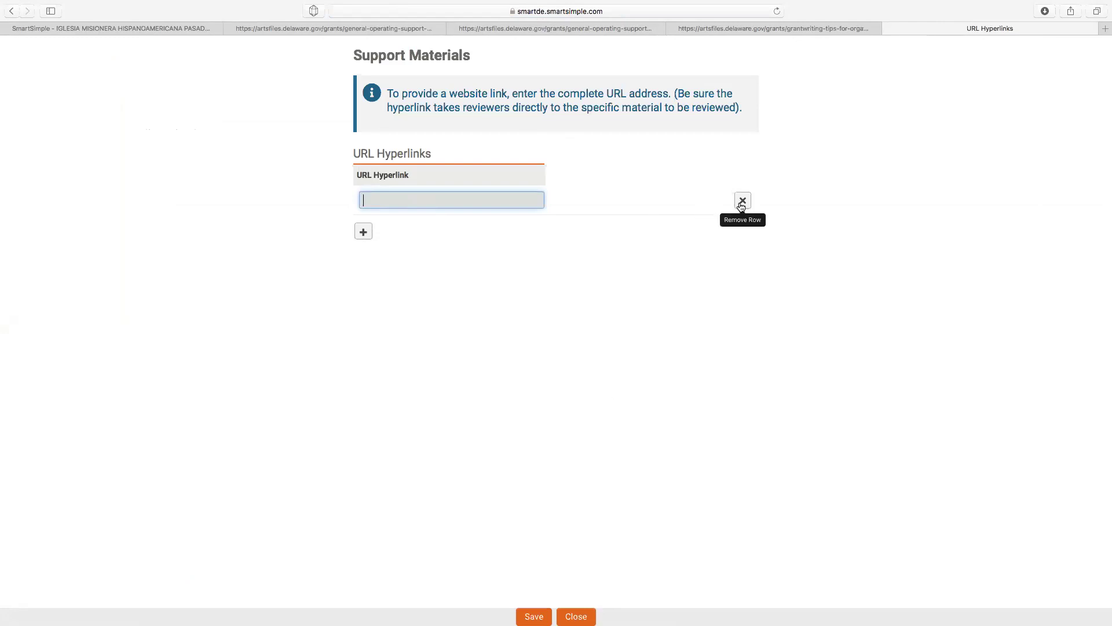
{"action": "left_click", "coordinate": [534, 616]}
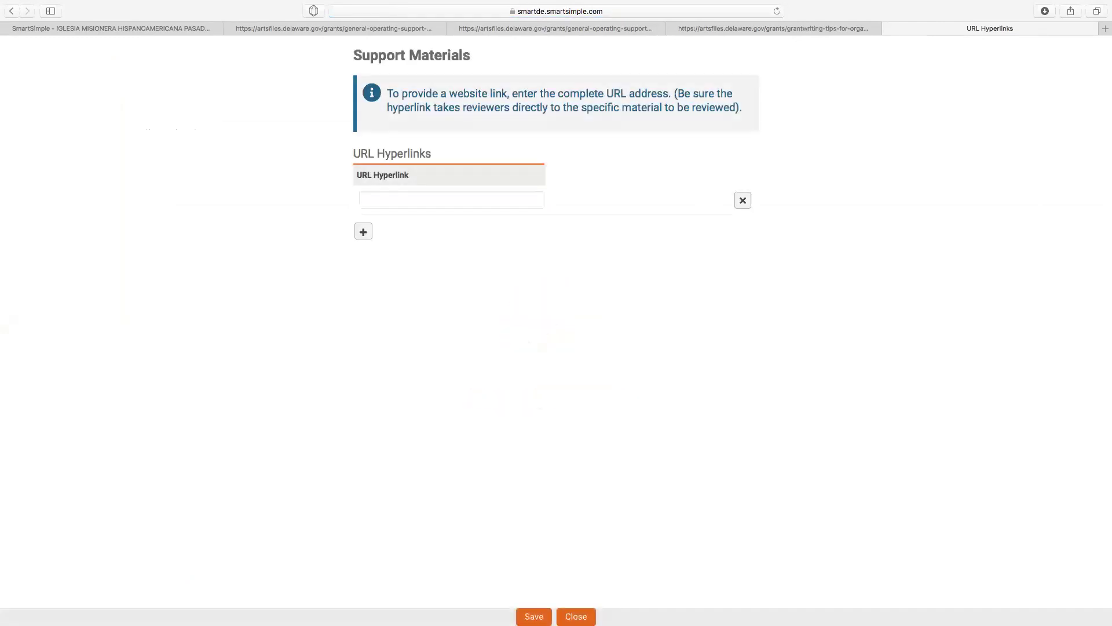
{"action": "left_click", "coordinate": [575, 616]}
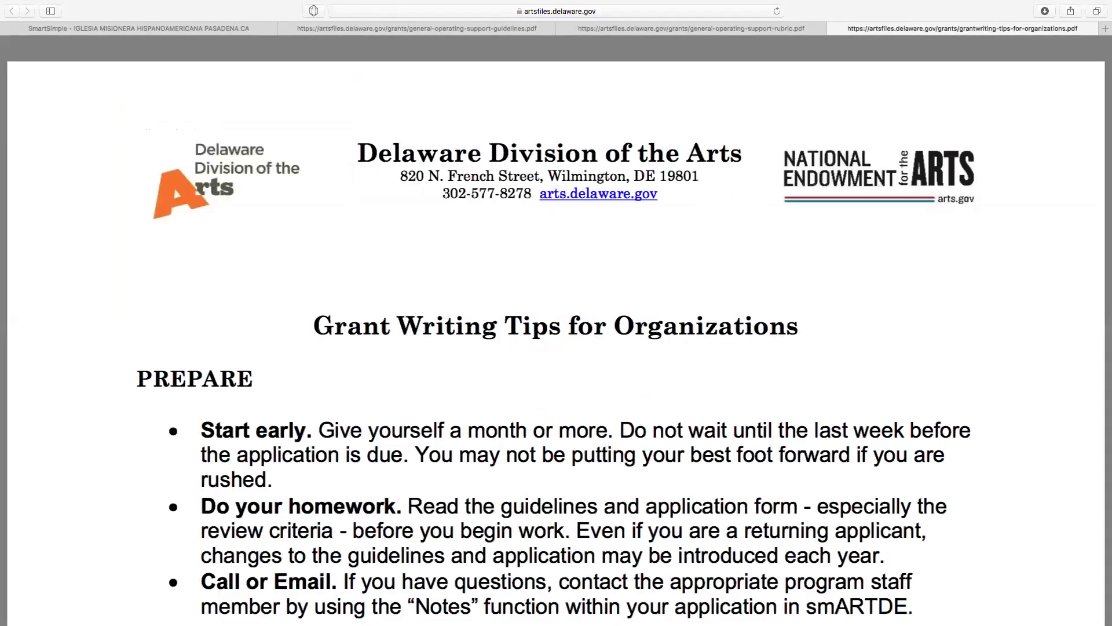
{"action": "left_click", "coordinate": [131, 30]}
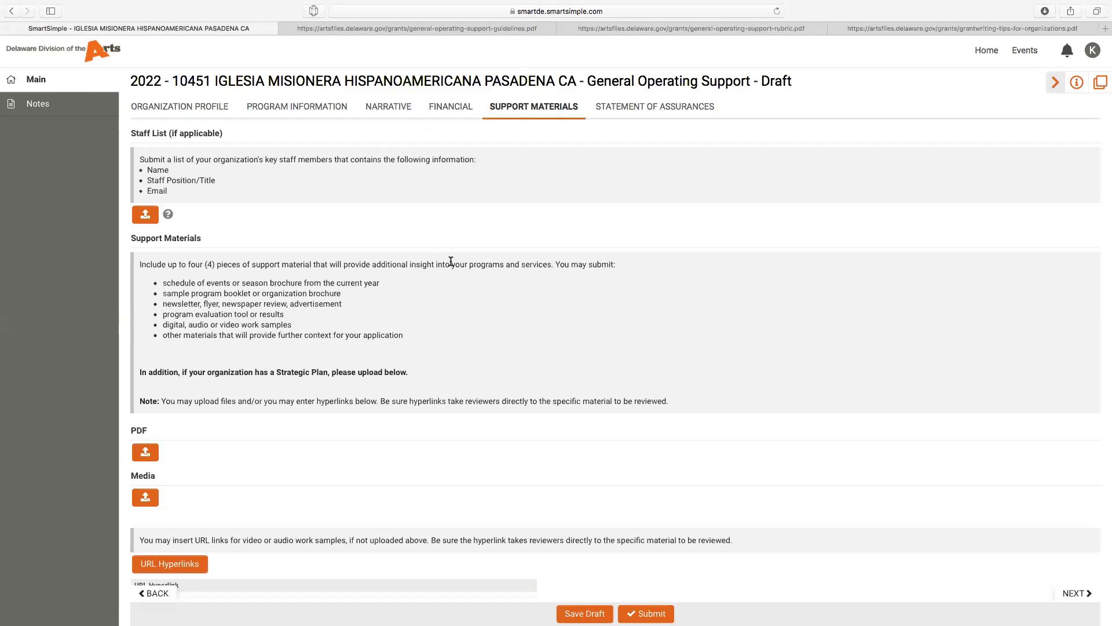
{"action": "left_click", "coordinate": [644, 110]}
{"action": "left_click", "coordinate": [535, 109]}
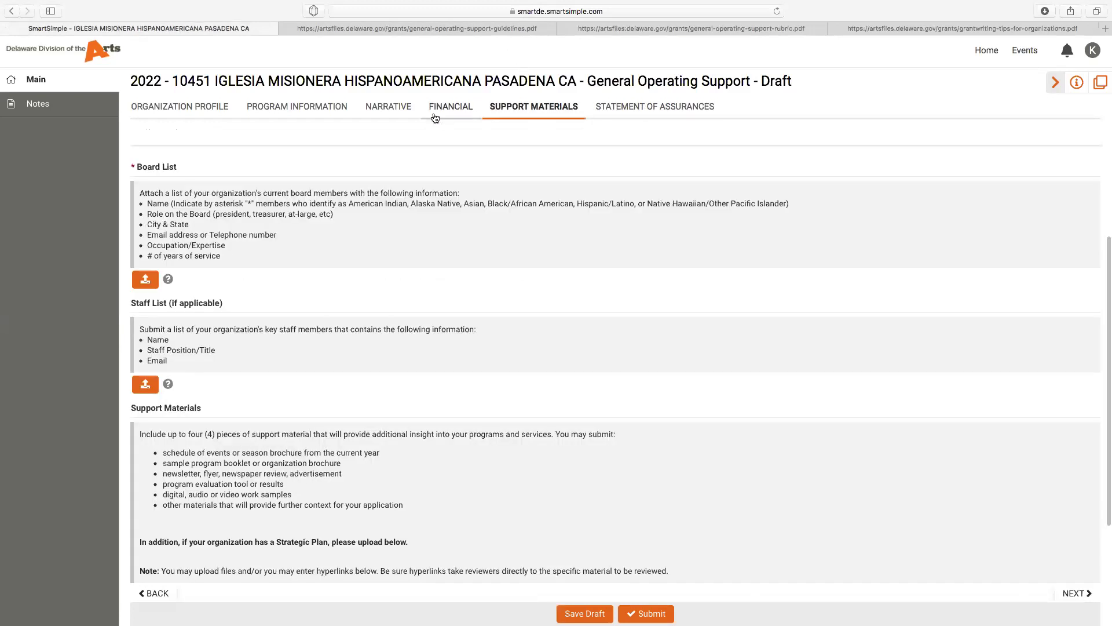
{"action": "scroll", "coordinate": [446, 193], "scroll_direction": "down", "scroll_amount": 5}
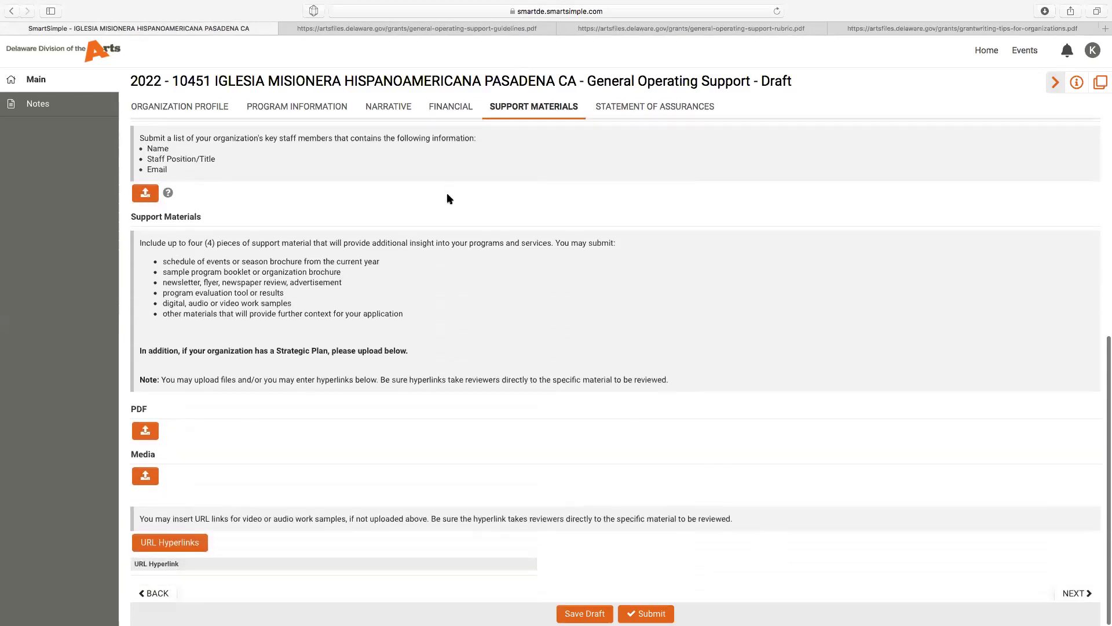
{"action": "scroll", "coordinate": [448, 194], "scroll_direction": "up", "scroll_amount": 15}
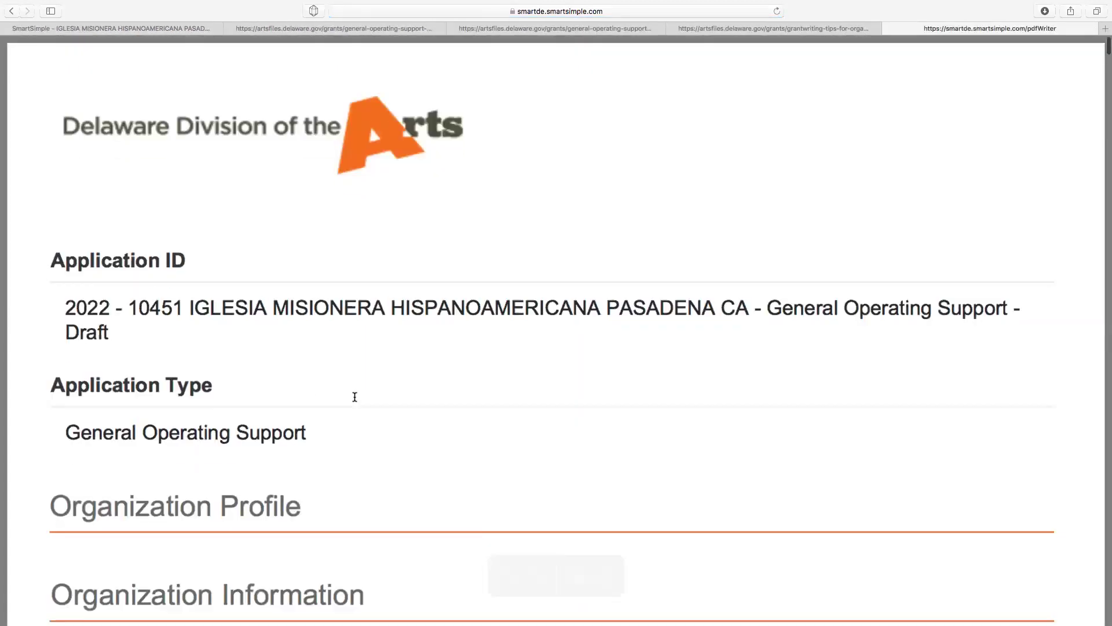
{"action": "scroll", "coordinate": [355, 397], "scroll_direction": "down", "scroll_amount": 15}
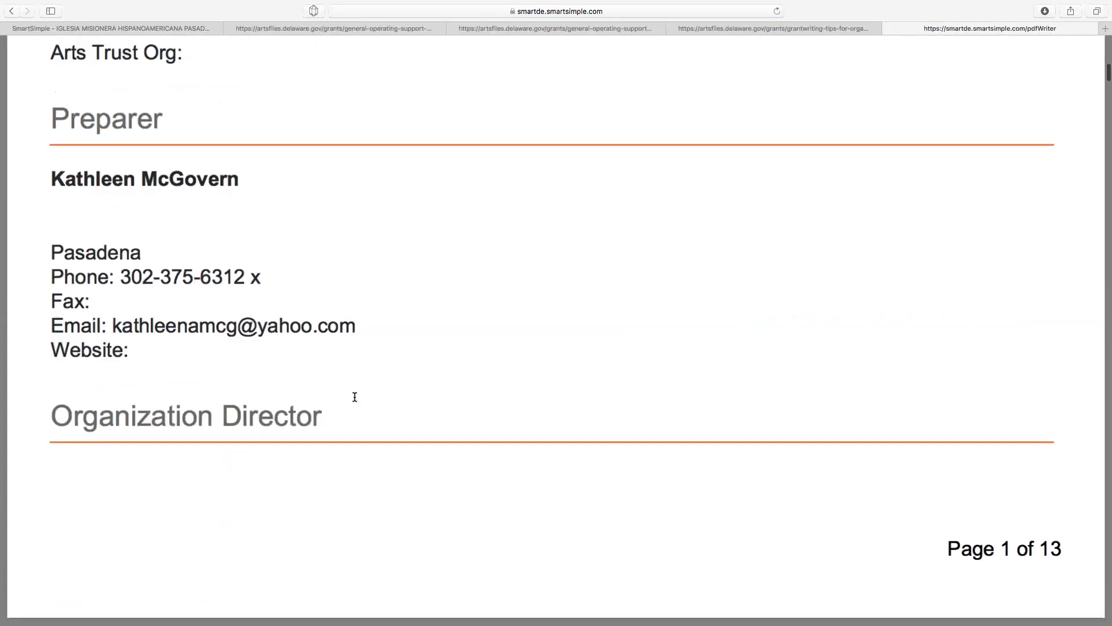
{"action": "scroll", "coordinate": [355, 397], "scroll_direction": "down", "scroll_amount": 10}
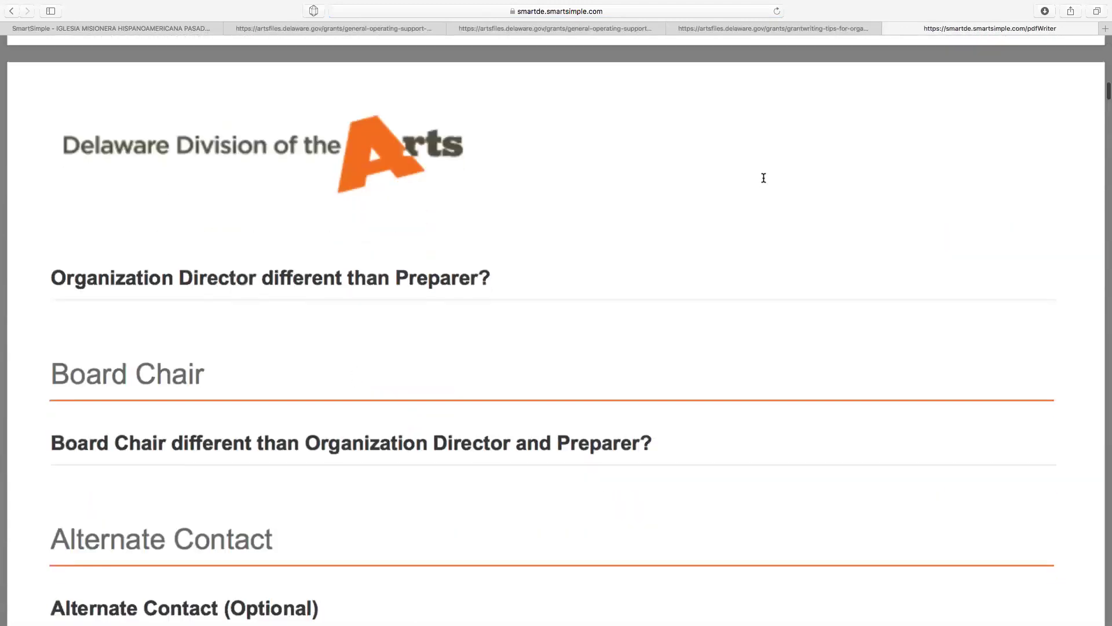
{"action": "left_click", "coordinate": [891, 27]}
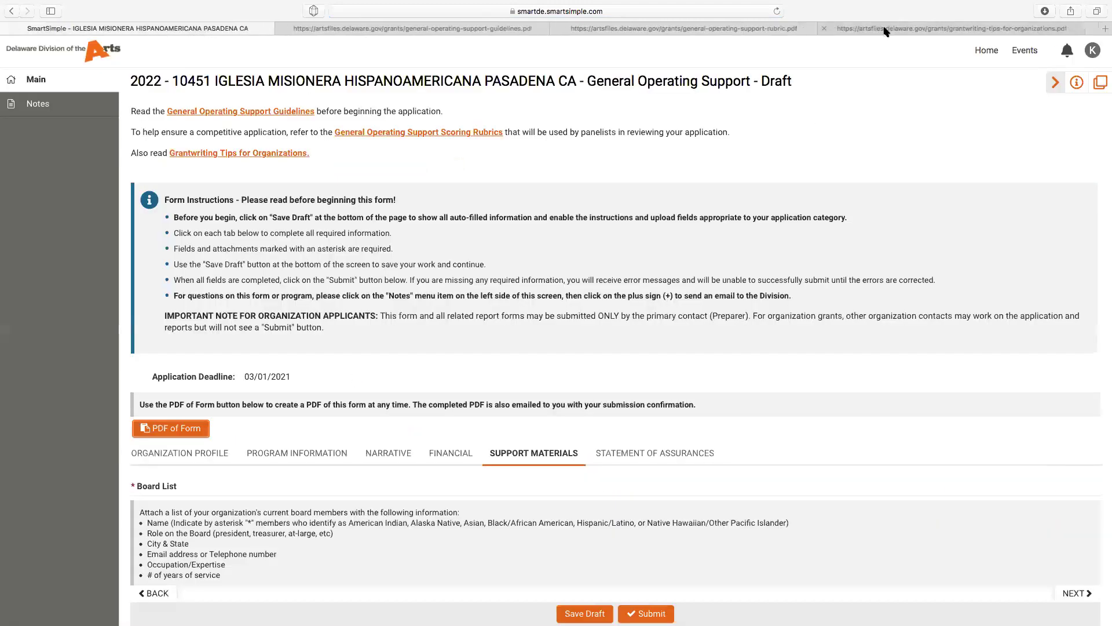
{"action": "left_click", "coordinate": [43, 104]}
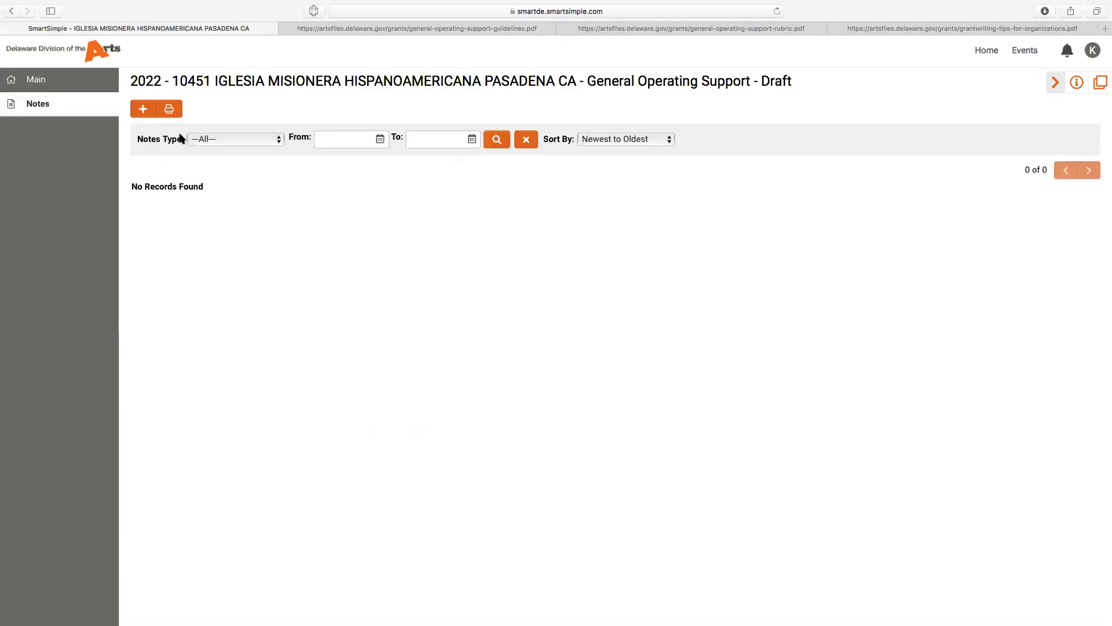
{"action": "left_click", "coordinate": [142, 110]}
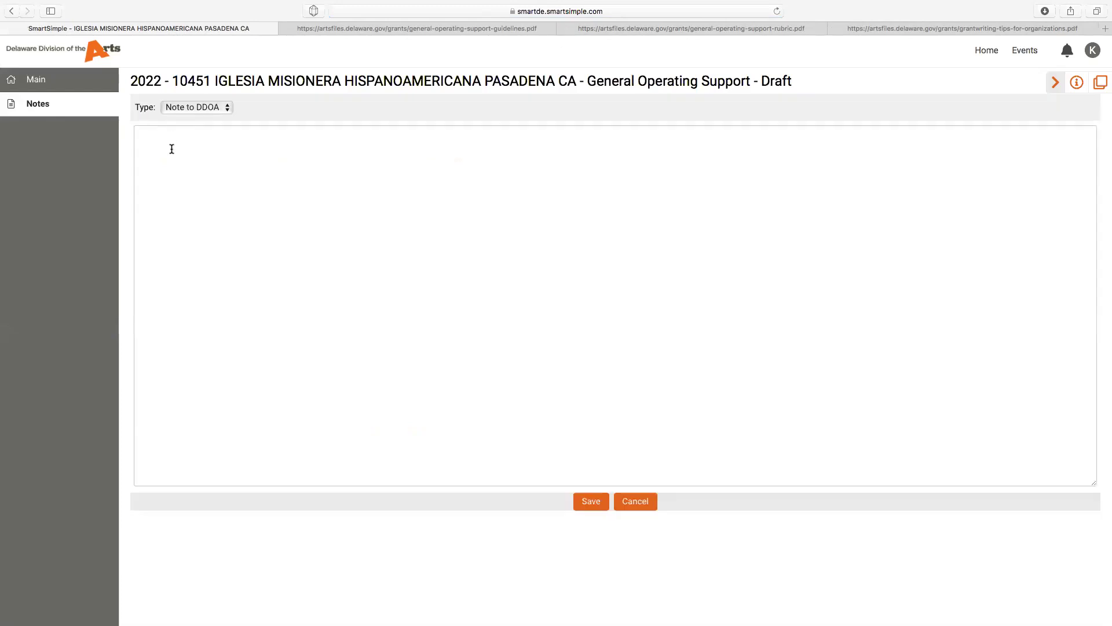
{"action": "left_click", "coordinate": [172, 149]}
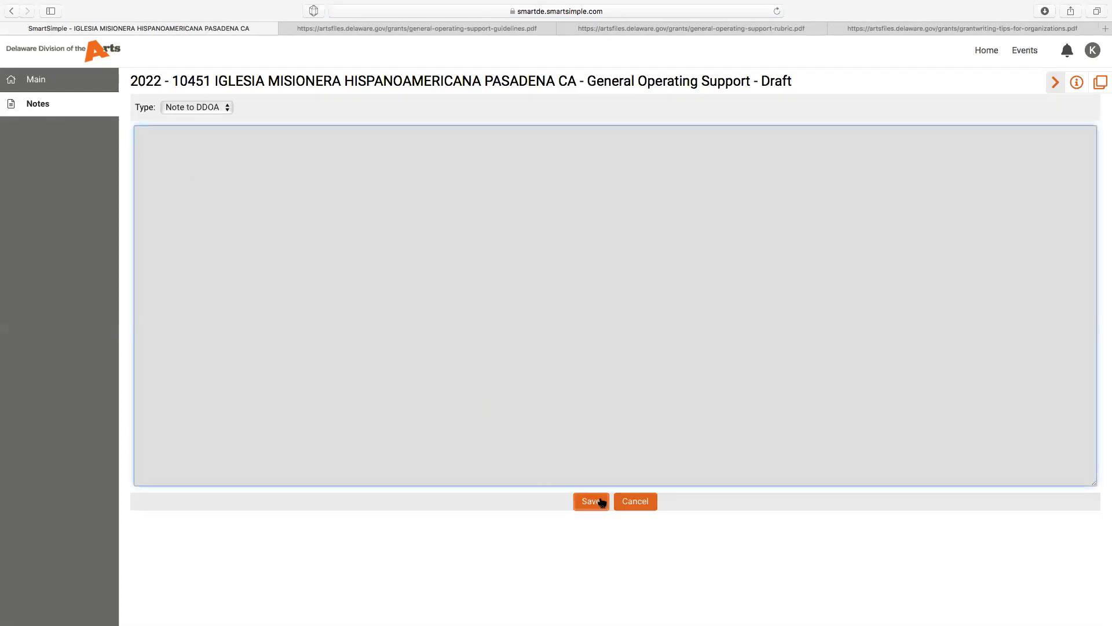
{"action": "left_click", "coordinate": [625, 507]}
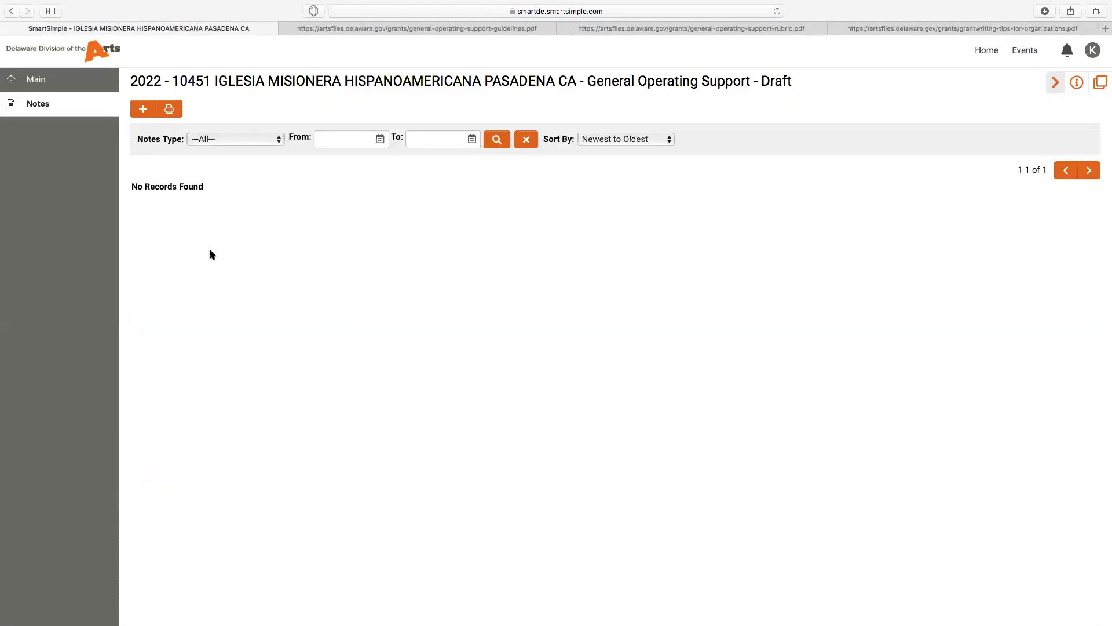
{"action": "left_click", "coordinate": [50, 88]}
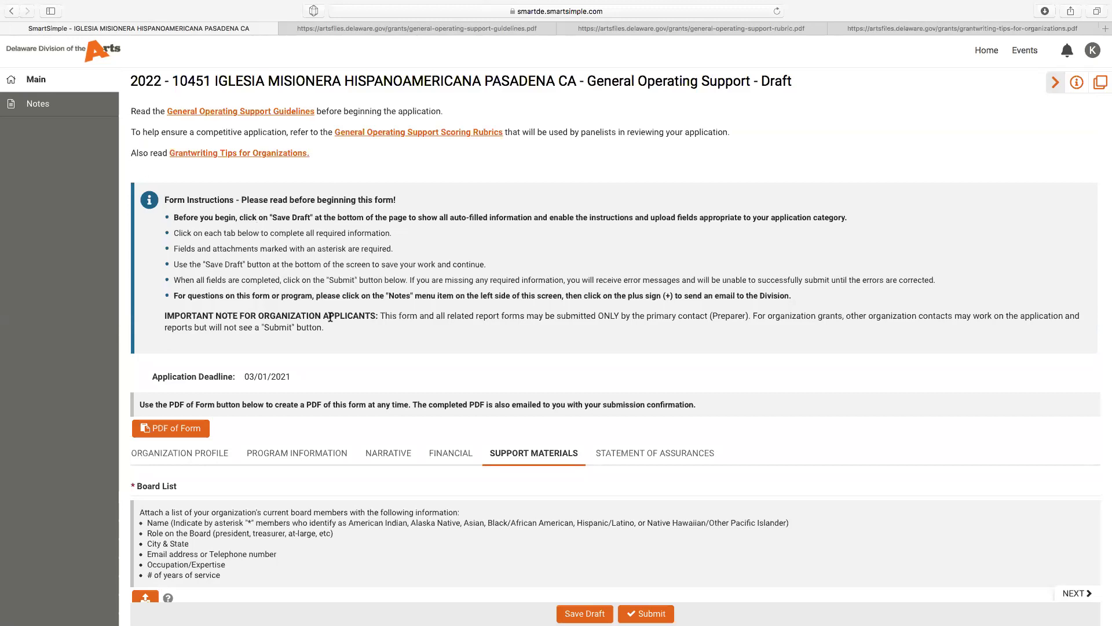
{"action": "scroll", "coordinate": [590, 462], "scroll_direction": "down", "scroll_amount": 1}
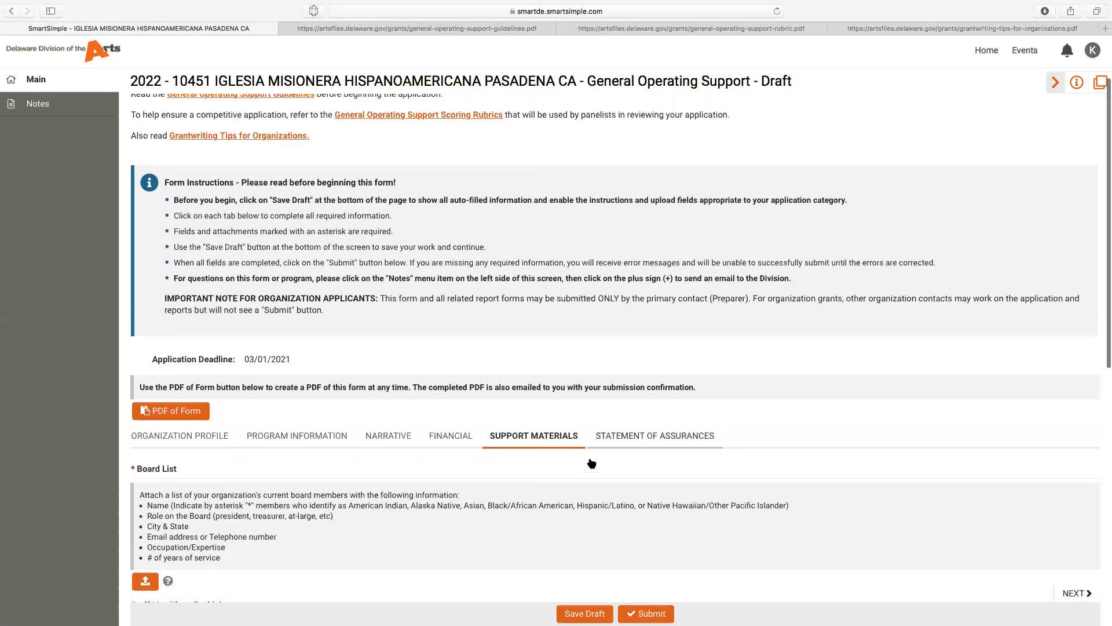
{"action": "scroll", "coordinate": [591, 462], "scroll_direction": "up", "scroll_amount": 1}
{"action": "scroll", "coordinate": [590, 462], "scroll_direction": "down", "scroll_amount": 5}
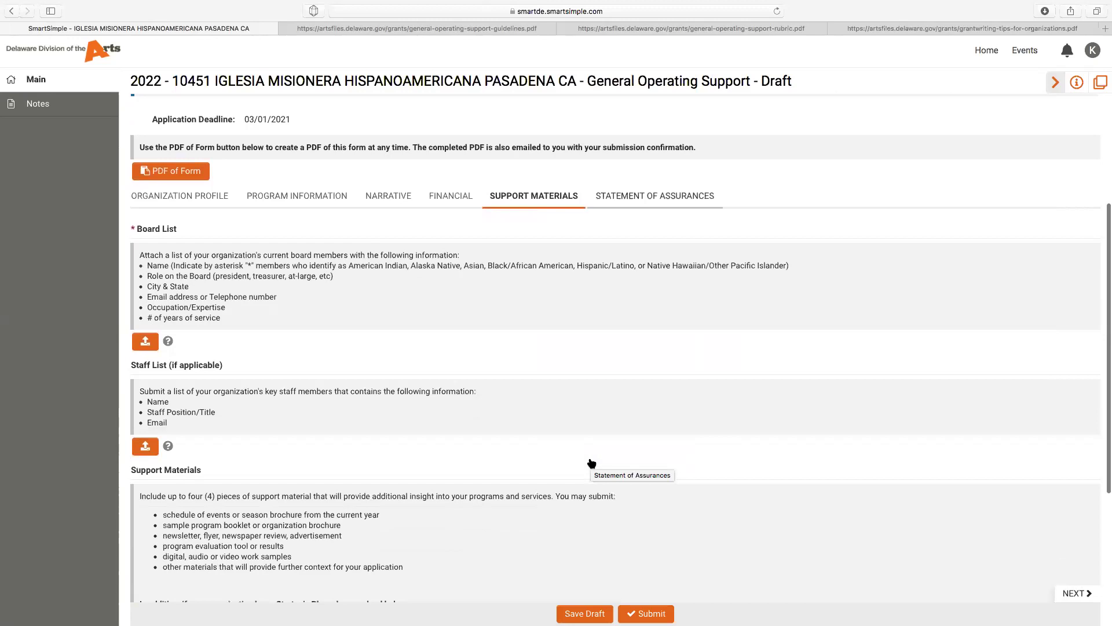
{"action": "scroll", "coordinate": [589, 493], "scroll_direction": "up", "scroll_amount": 5}
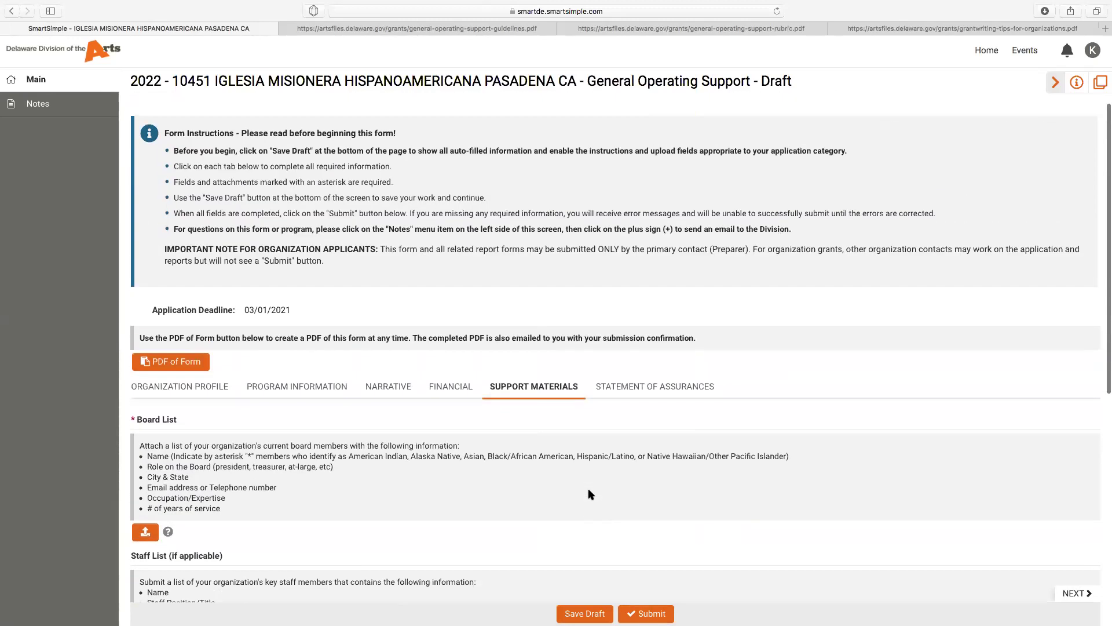